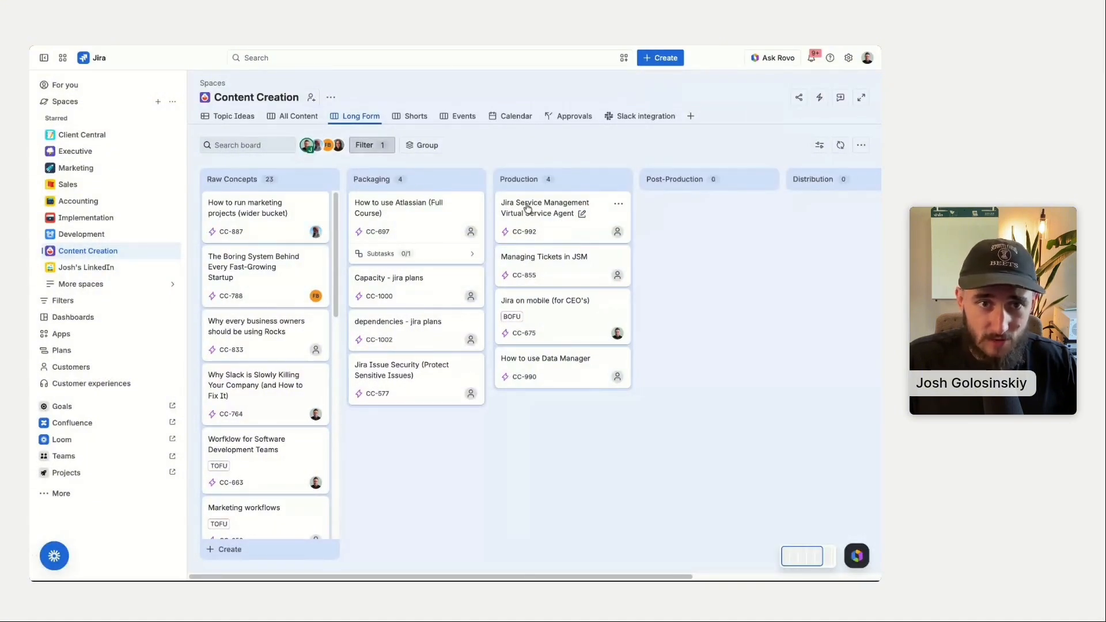
Switch from the Jira Long Form board to Slack, close the open thread, and post the board's link in #jiraslack-test.
left_click(527, 208)
key("Escape")
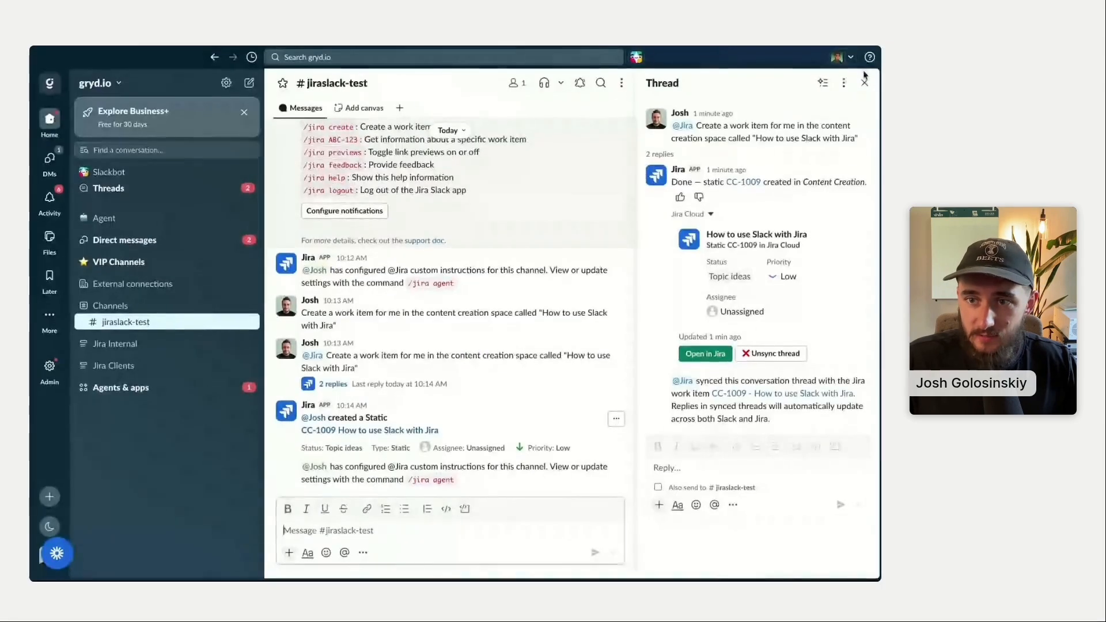
type("https://grydio.atlassian.net/jira/core/projects/CC/board/VB1qo9U?filter=type%20in%20(%22Long%20Form%20Content%22)&groupBy=none&selectedIssue=CC-992")
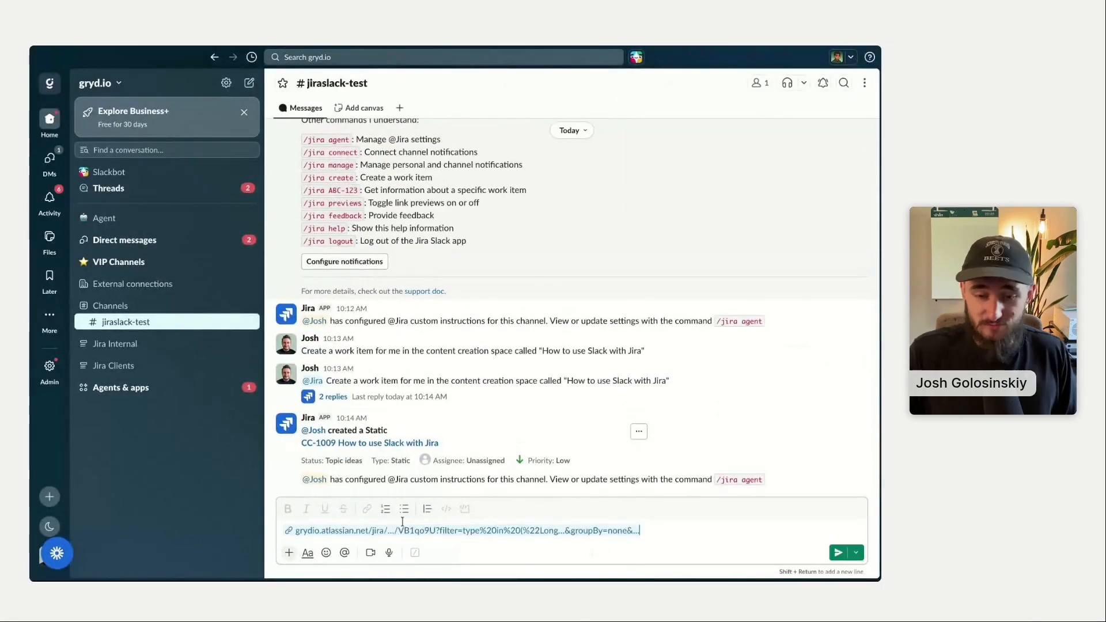
key("Return")
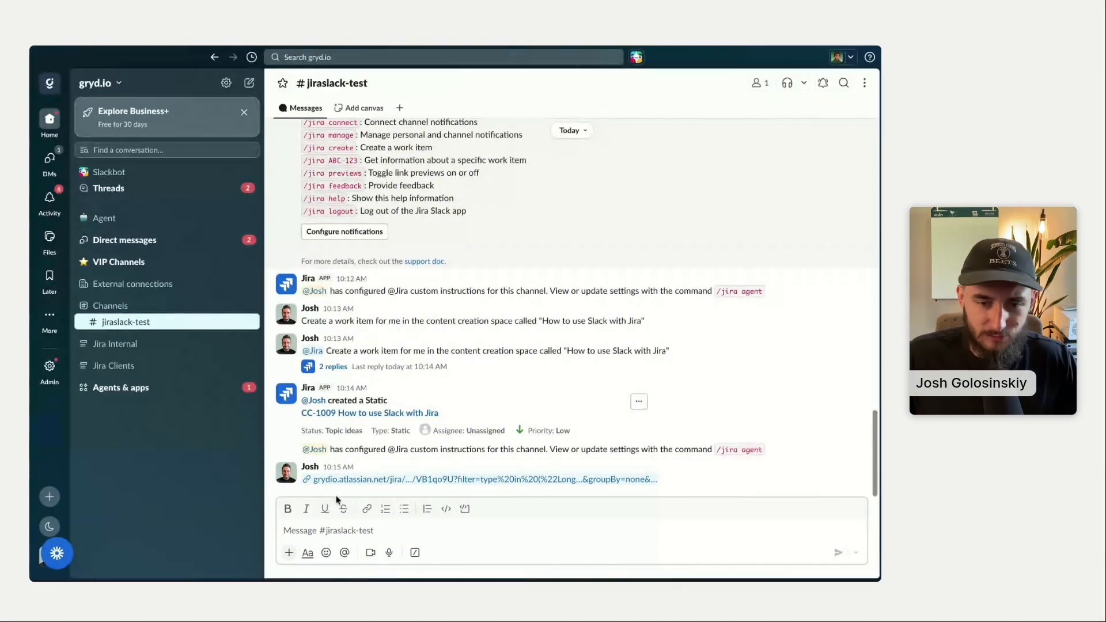
Reload Slack and post the same Long Form board link in #jiraslack-test a second time.
key("super+r")
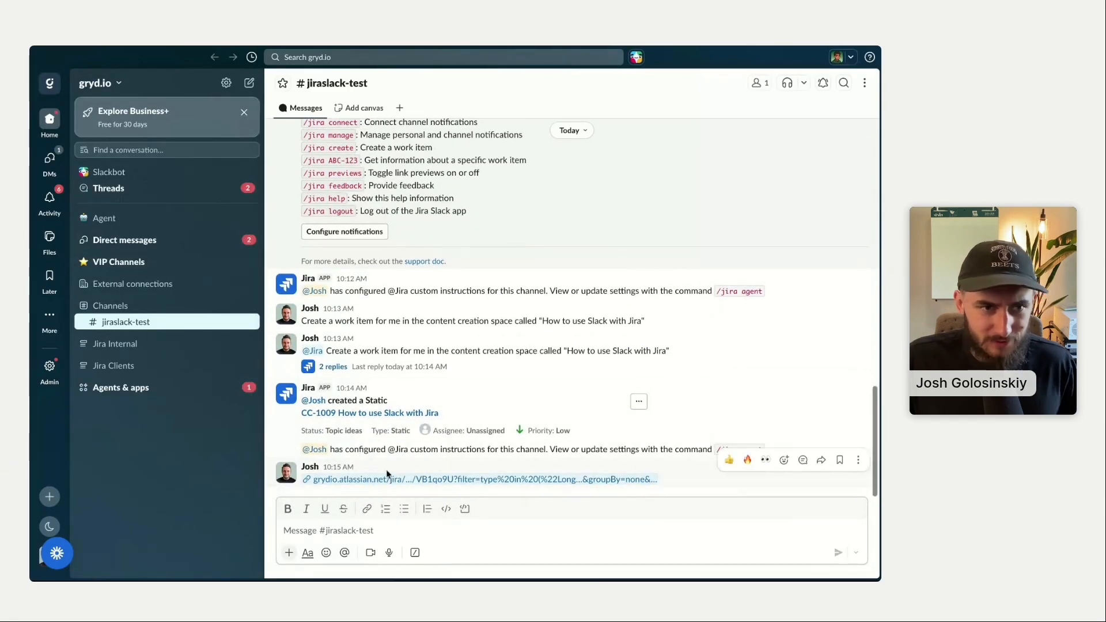
key("super+Tab")
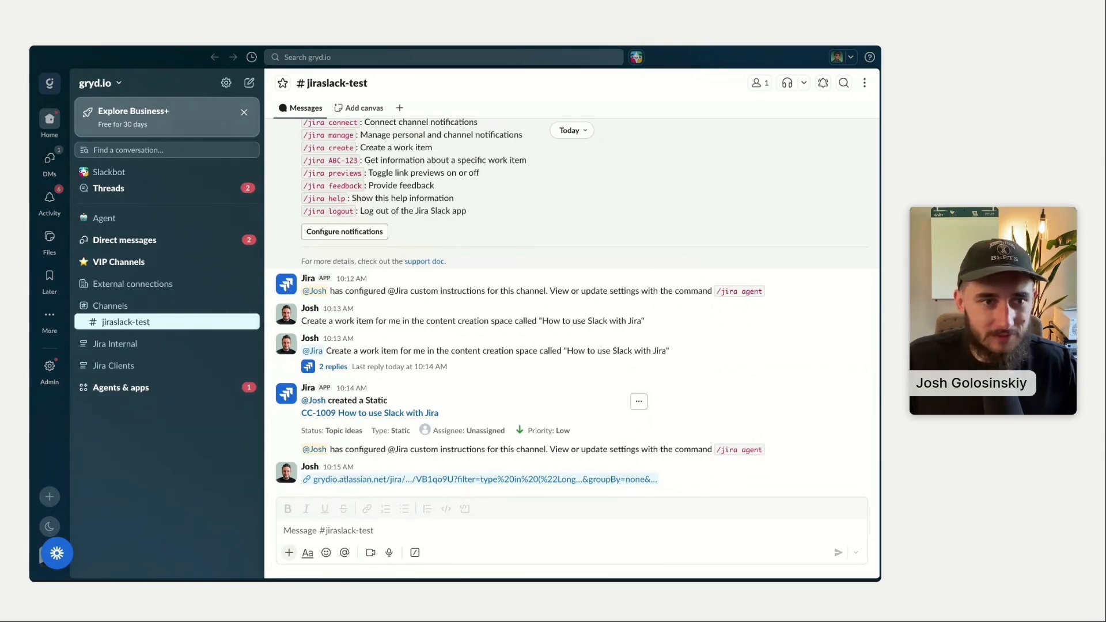
key("super+Tab")
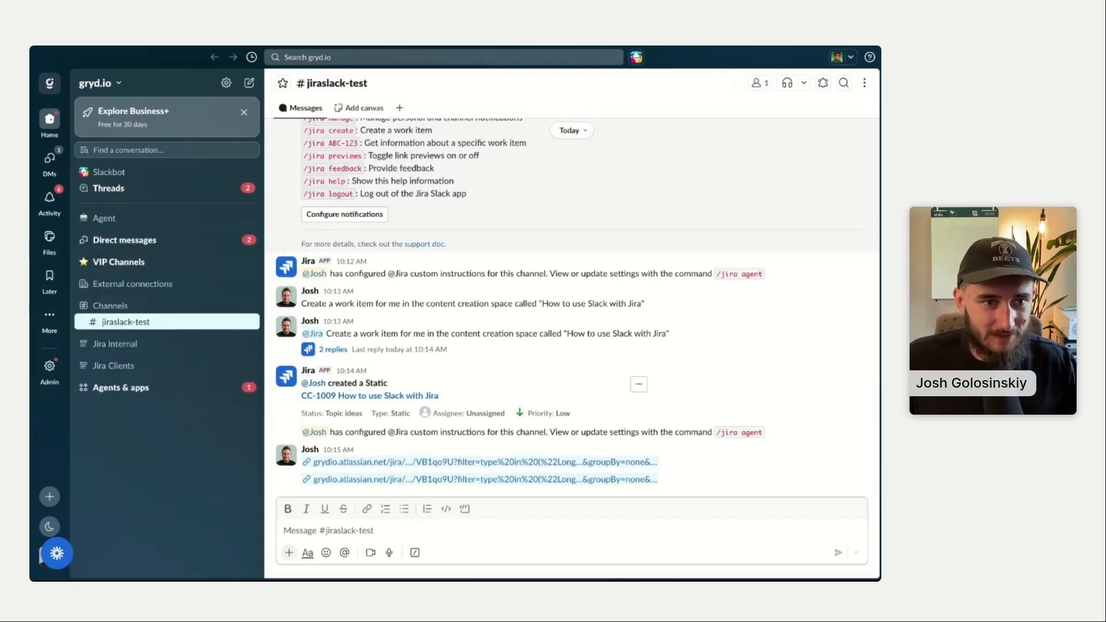
key("super+Tab")
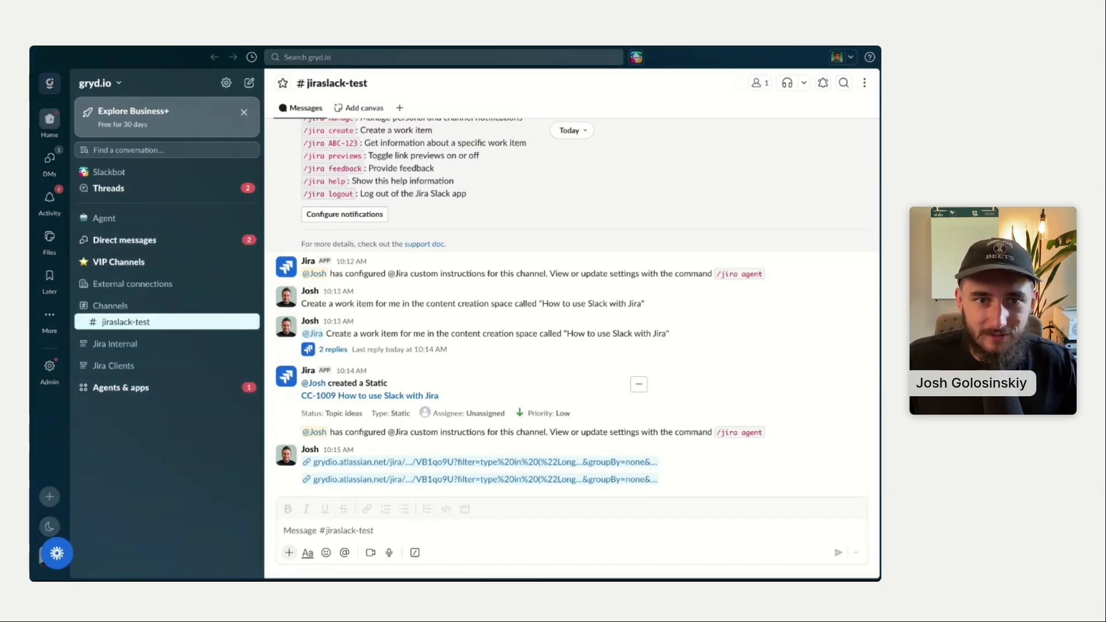
key("super+Tab")
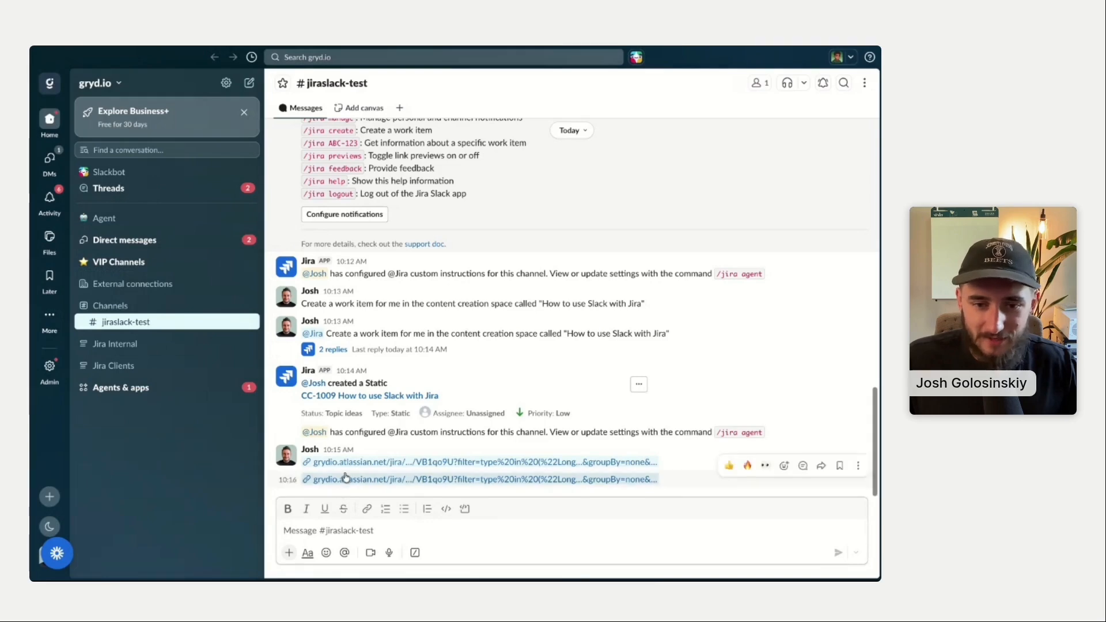
Check the earlier CC-1007 link message and post the "Jira for Slack webinar" work item link in #jiraslack-test.
scroll(431, 451, "up", 10)
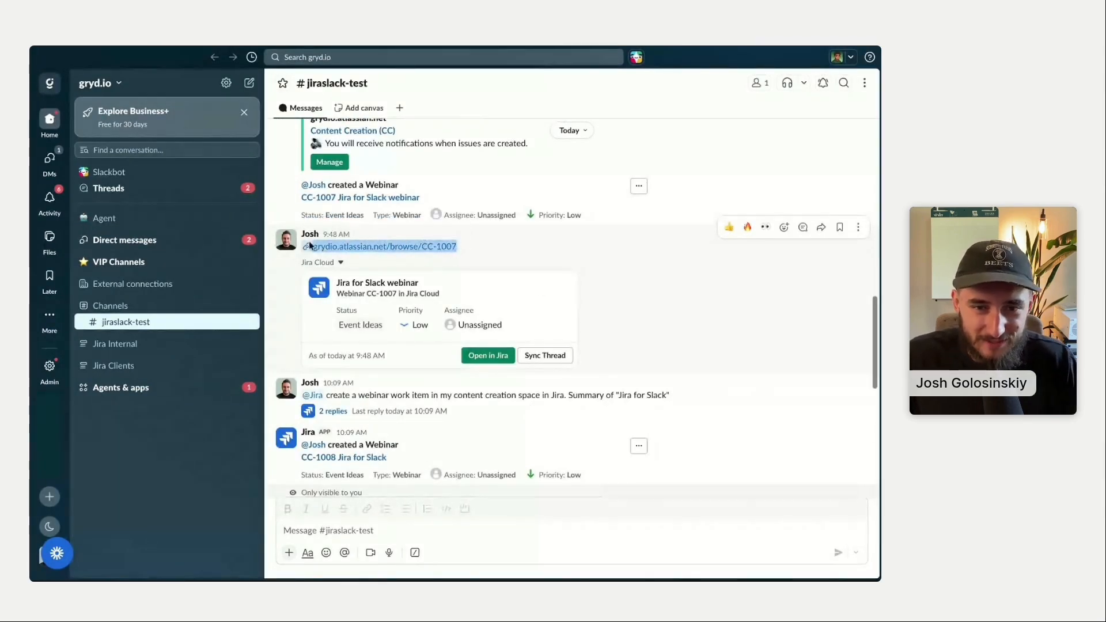
scroll(427, 442, "down", 5)
scroll(427, 442, "down", 5)
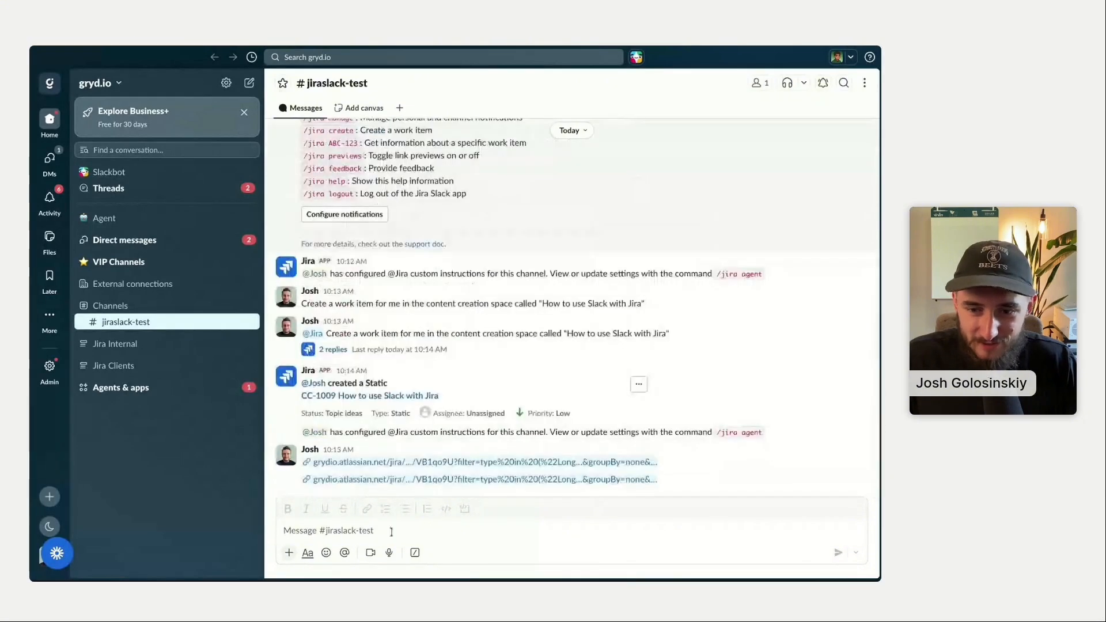
left_click(422, 525)
type("Jira for Slack webinar")
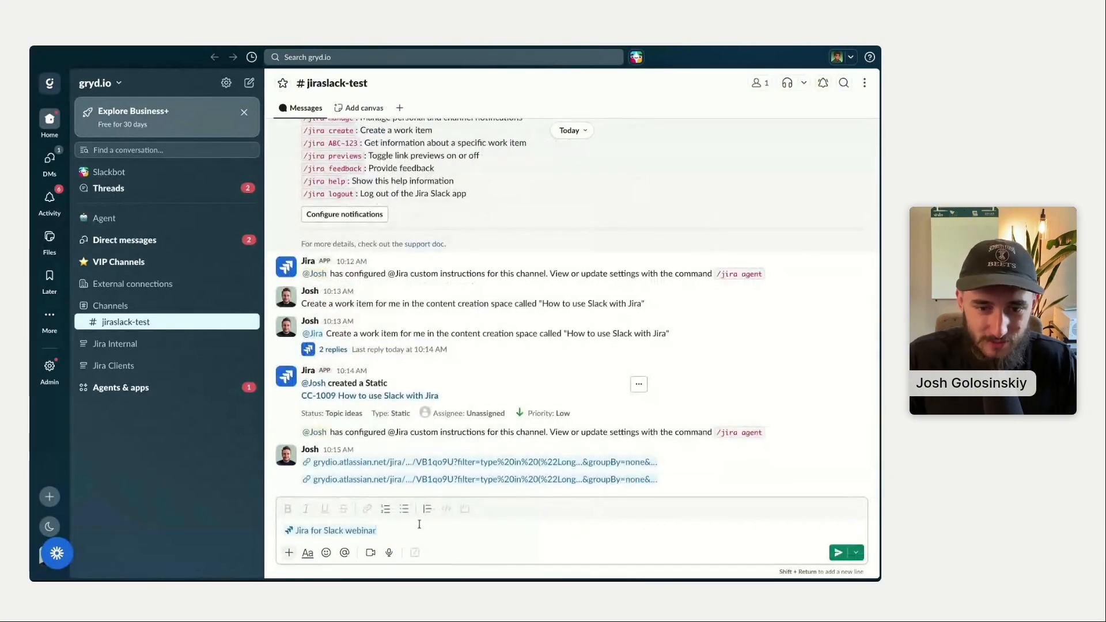
key("Return")
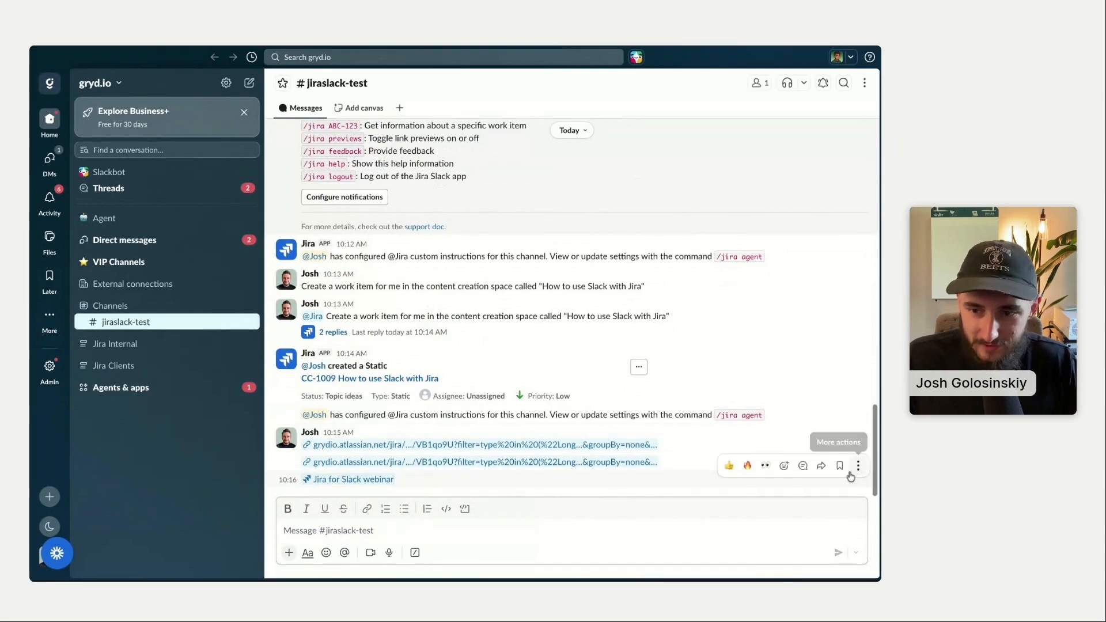
Compare the new webinar link with the earlier CC-1007 link message, and view that work item's preview.
left_click(859, 466)
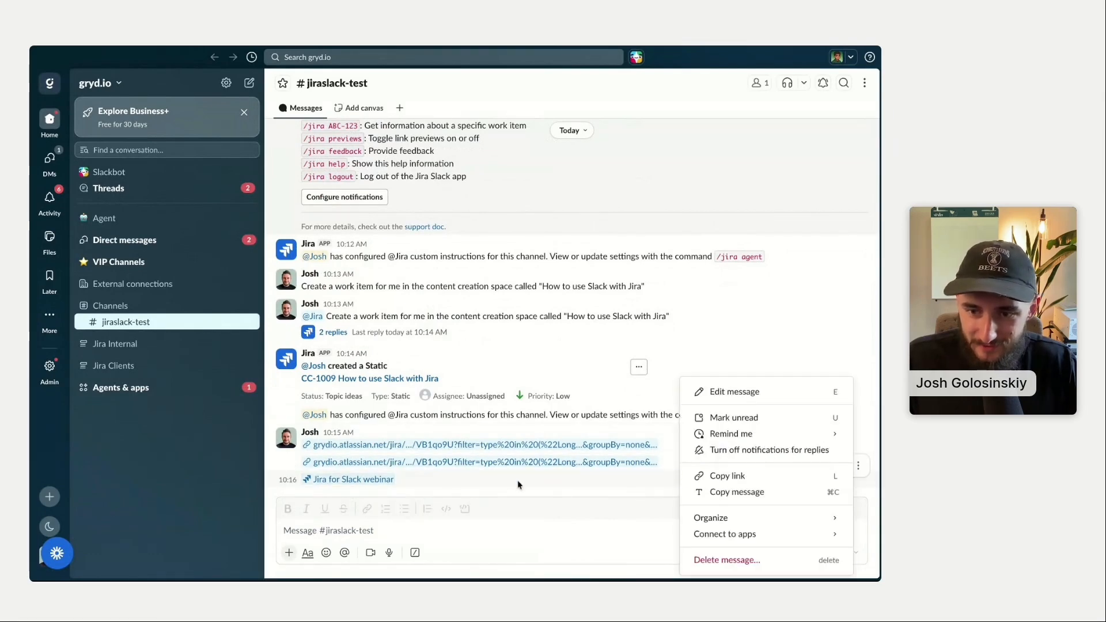
scroll(518, 485, "up", 15)
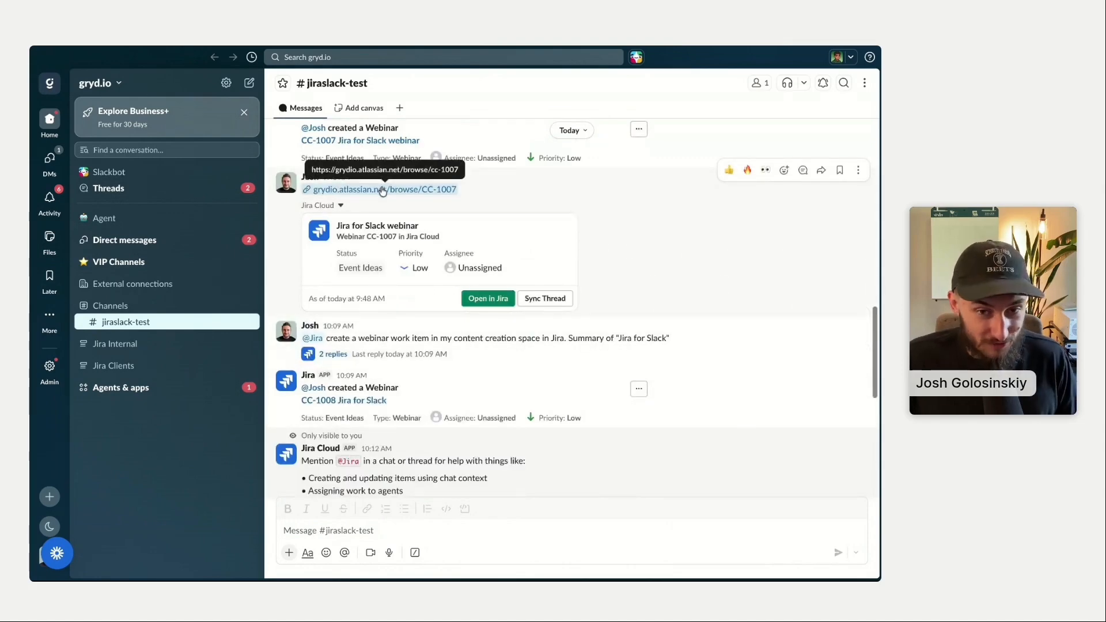
scroll(403, 259, "down", 10)
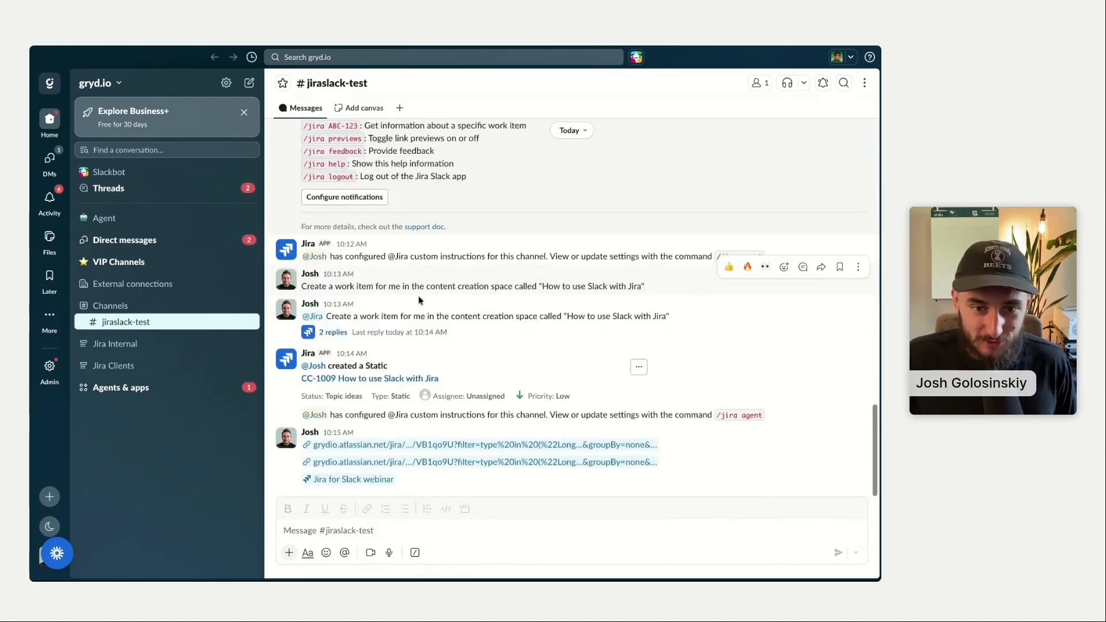
scroll(440, 305, "up", 3)
scroll(440, 305, "up", 5)
left_click(381, 241)
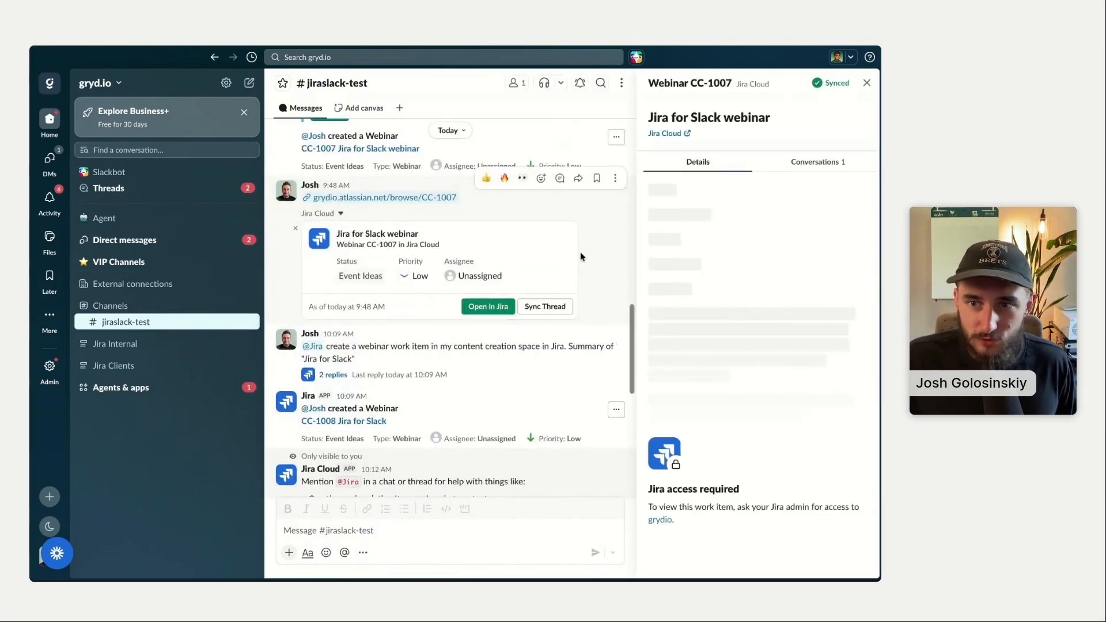
key("Escape")
scroll(403, 315, "down", 10)
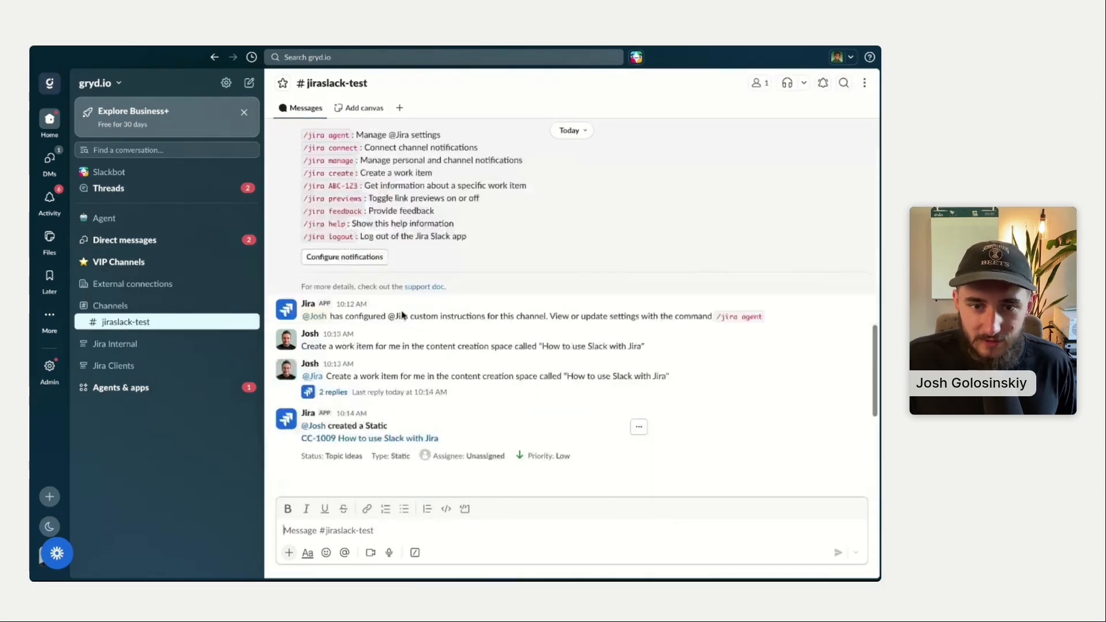
scroll(403, 315, "down", 2)
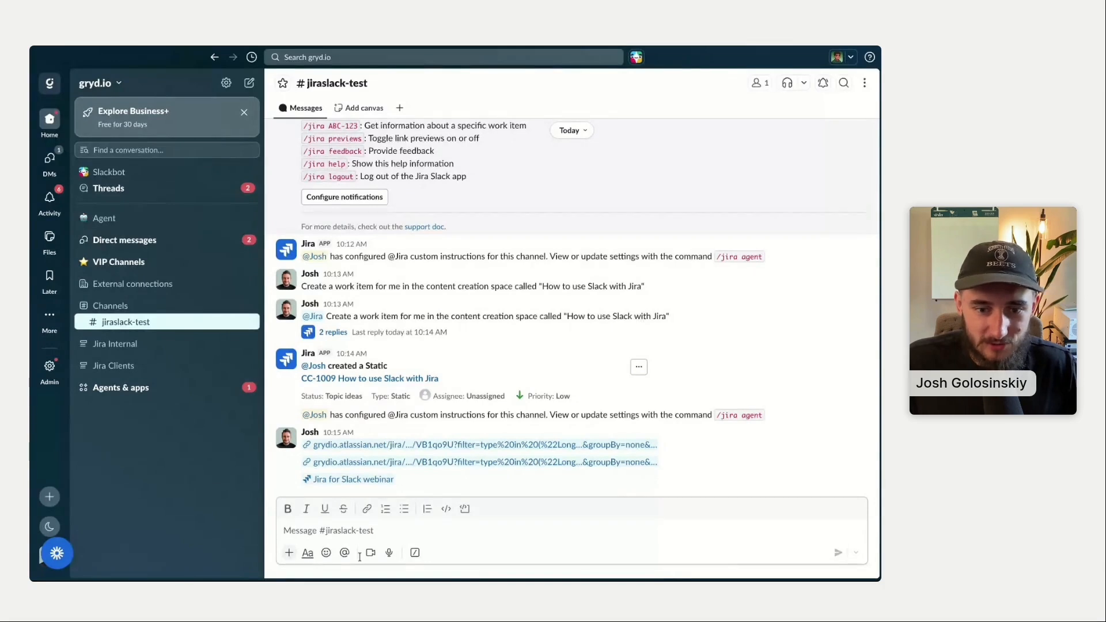
left_click(372, 531)
type("Jira for Slack webinar")
key("Return")
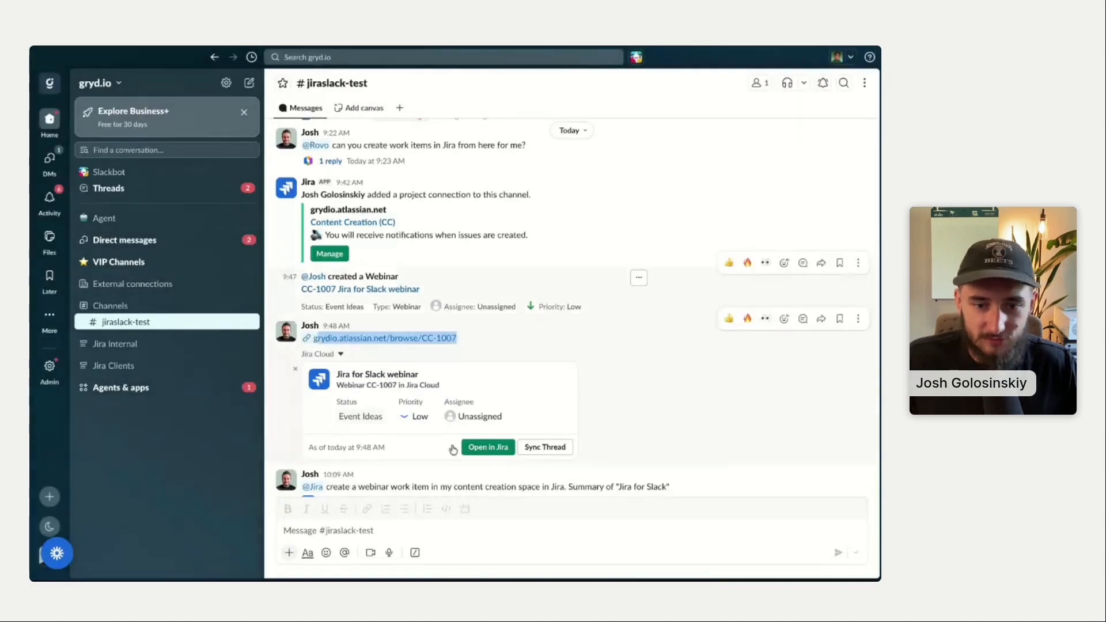
Post the link grydio.atlassian.net/jira/core/projects/CC-992 in #jiraslack-test.
left_click(477, 530)
type("grydio.atlassian.net/jira/core/projects/CC")
type("-")
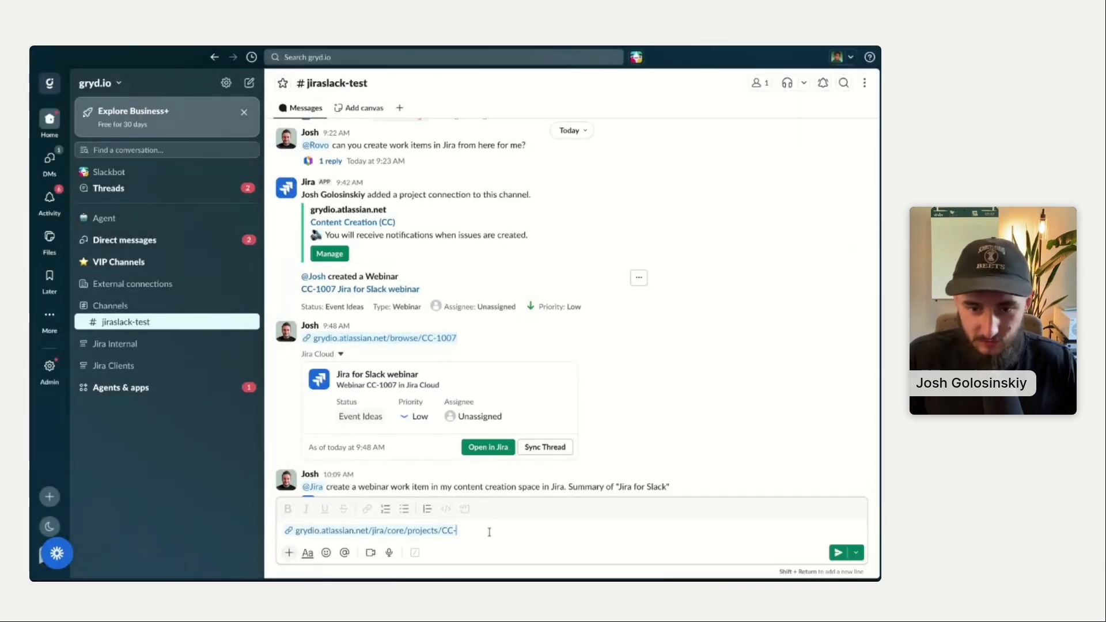
type("992")
key("ctrl+a")
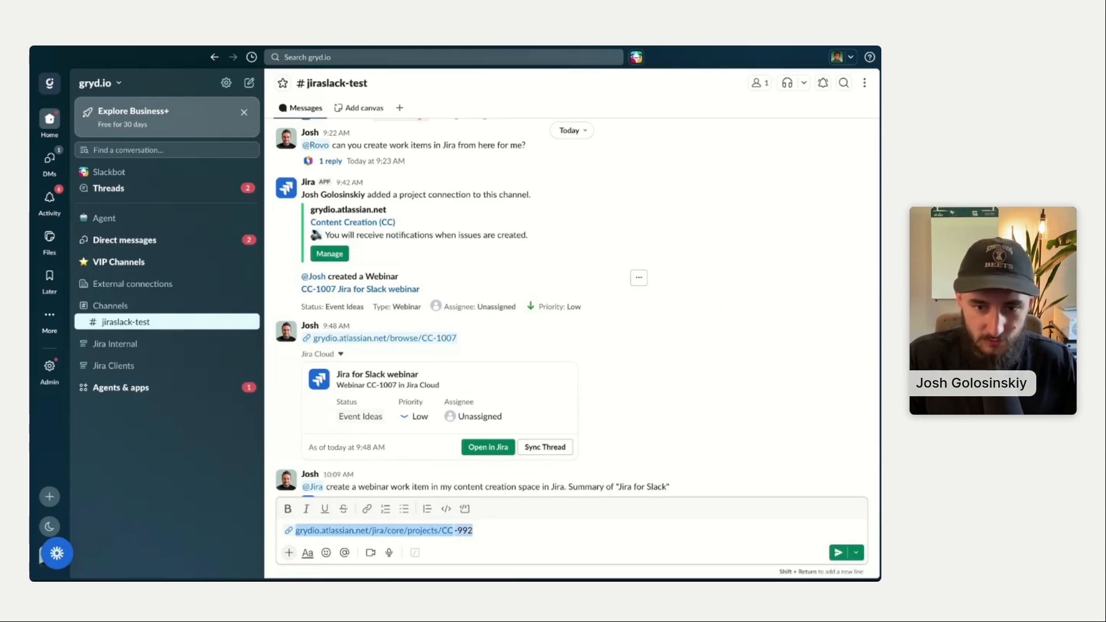
key("ctrl+x")
key("ctrl+v")
scroll(548, 494, "down", 10)
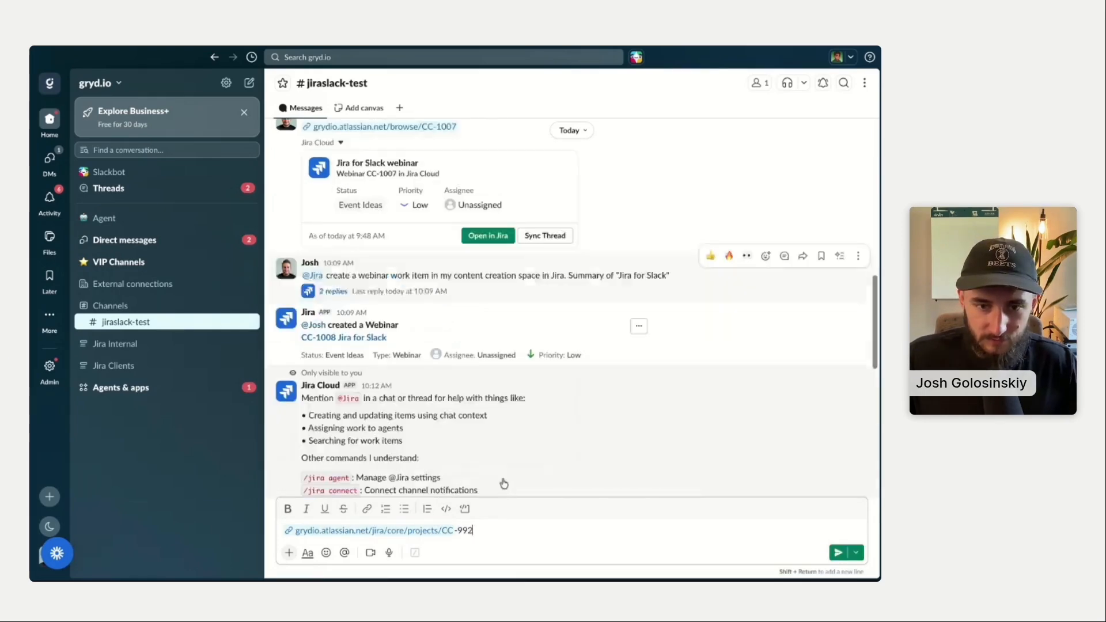
key("Return")
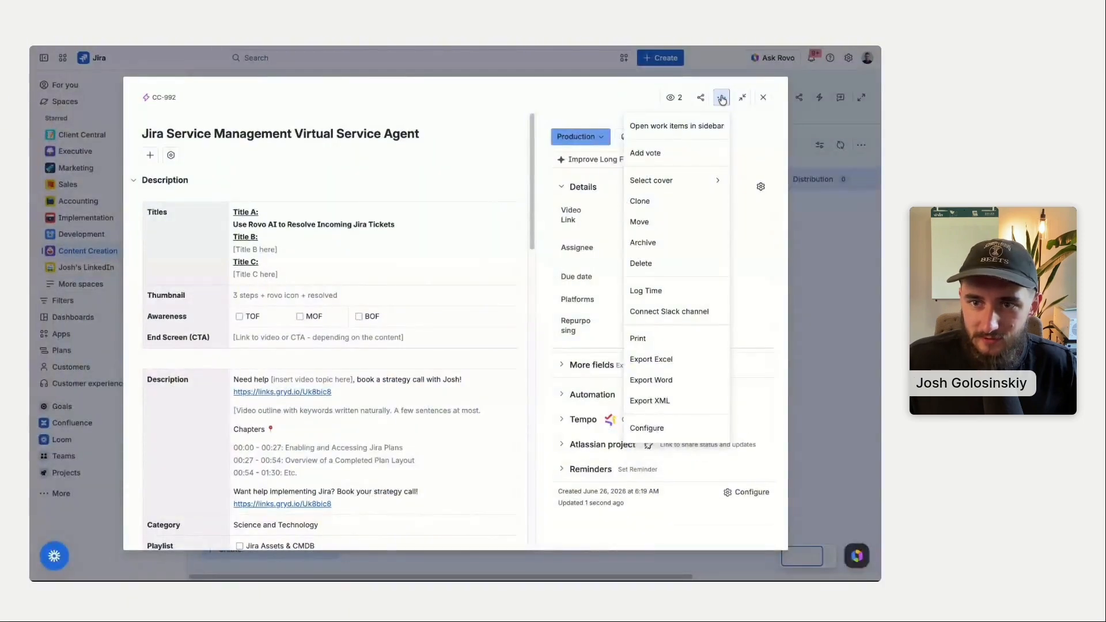
Copy the share link of the Jira Service Management Virtual Service Agent work item (CC-992) in Jira and post it in #jiraslack-test.
left_click(700, 98)
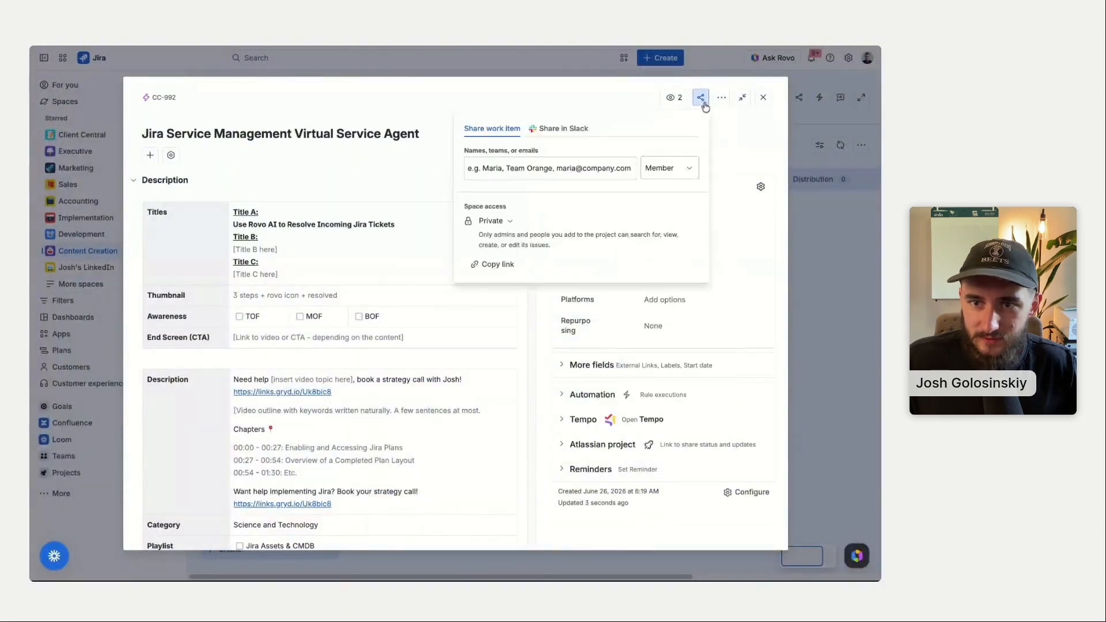
left_click(501, 265)
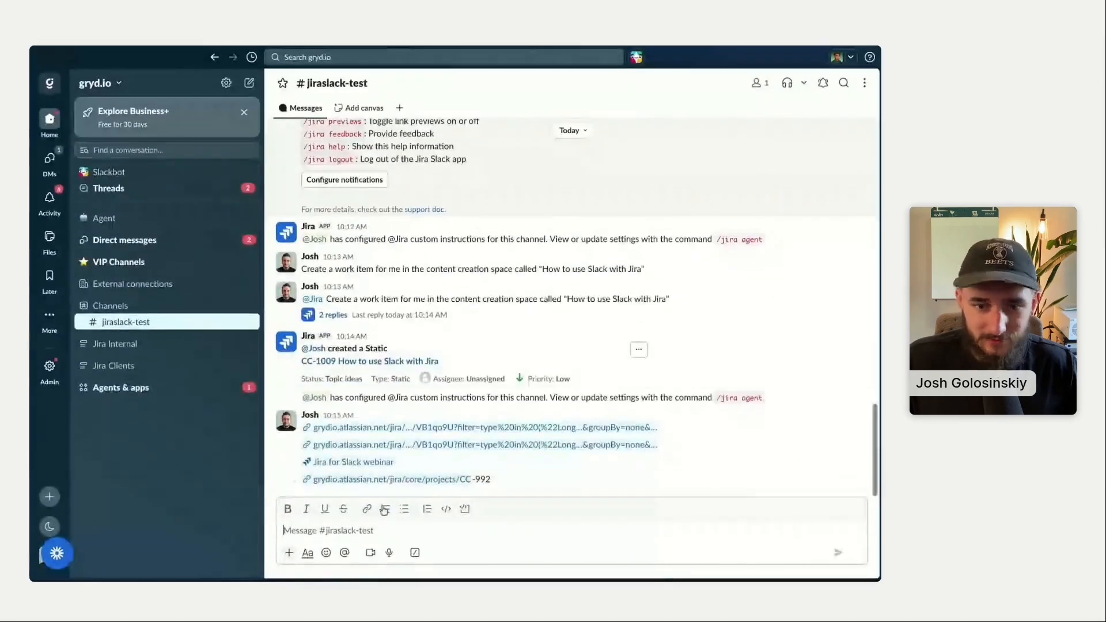
key("ctrl+v")
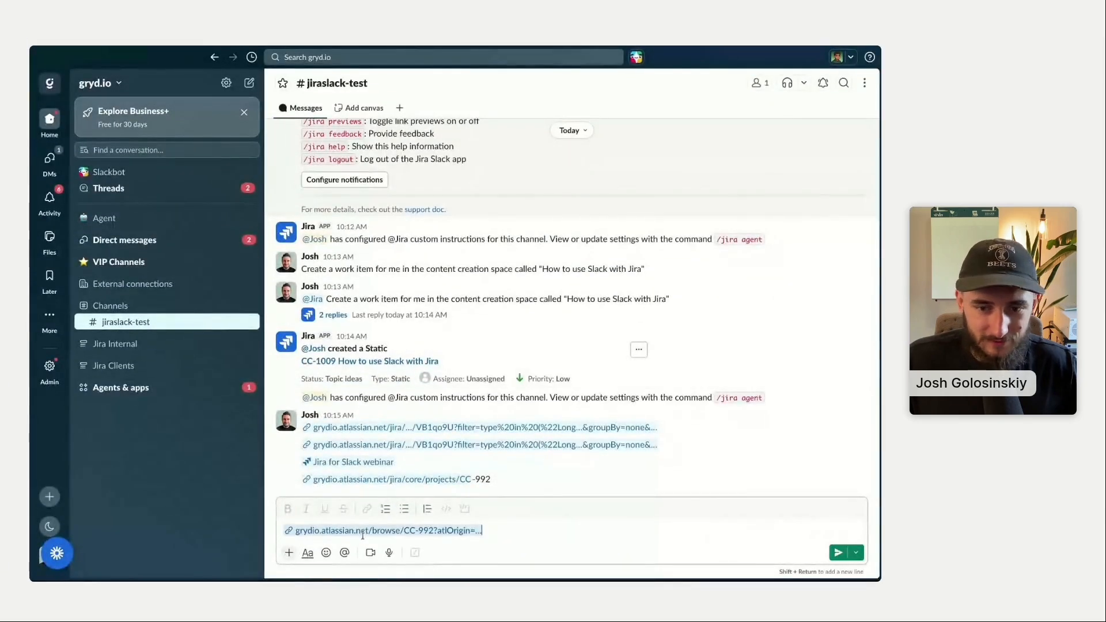
key("Return")
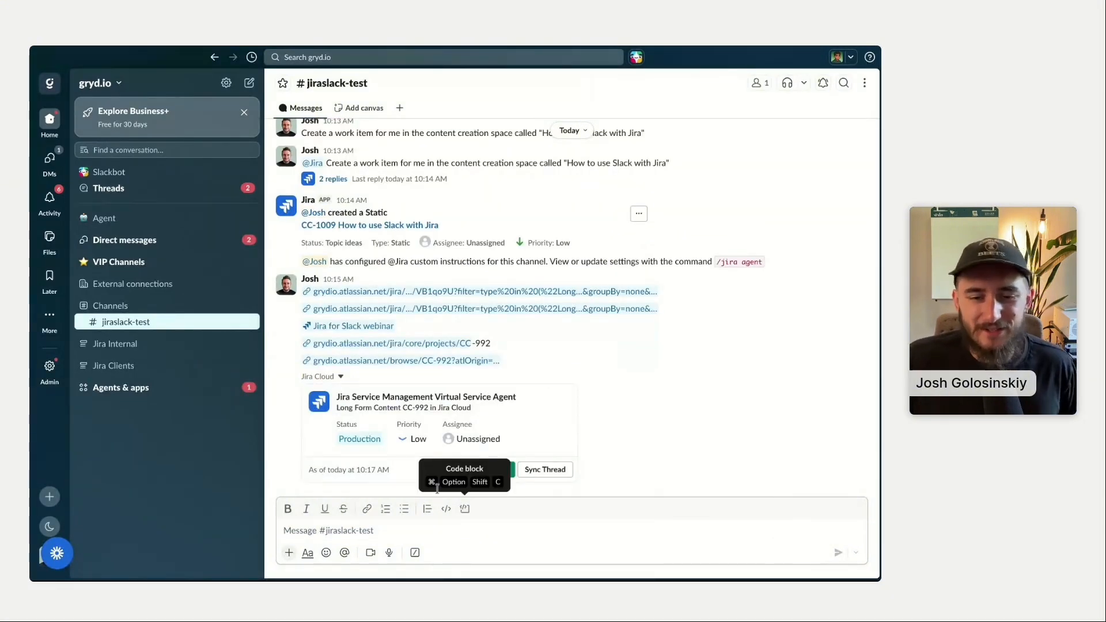
View the details and conversations in the CC-992 preview, and sync the message's thread with the Jira work item.
key("super+Tab")
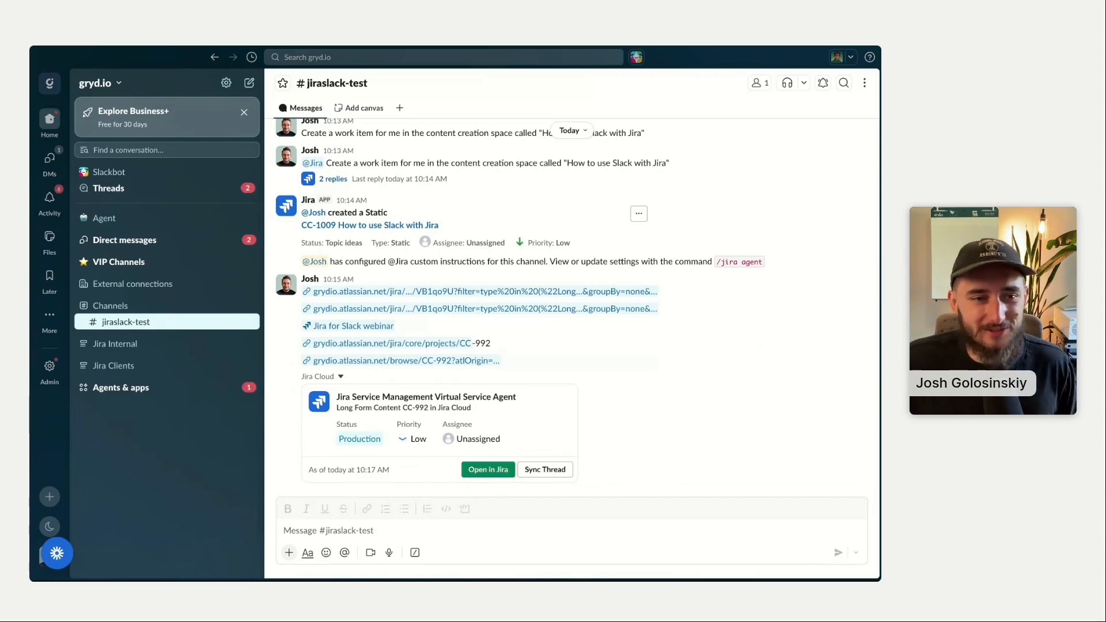
key("super+Tab")
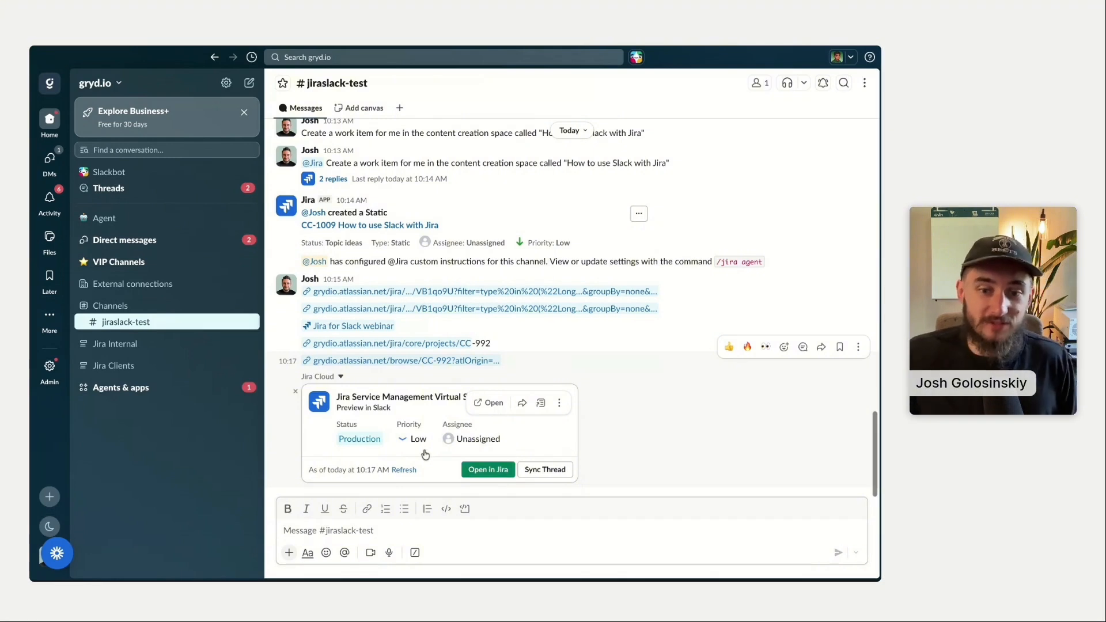
left_click(548, 470)
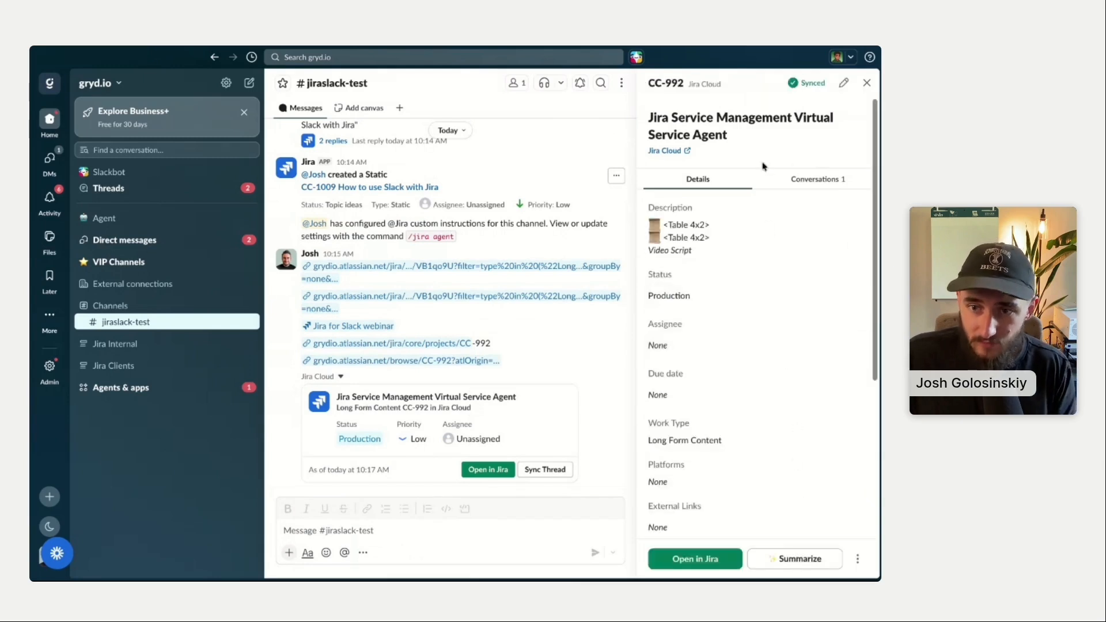
left_click(817, 180)
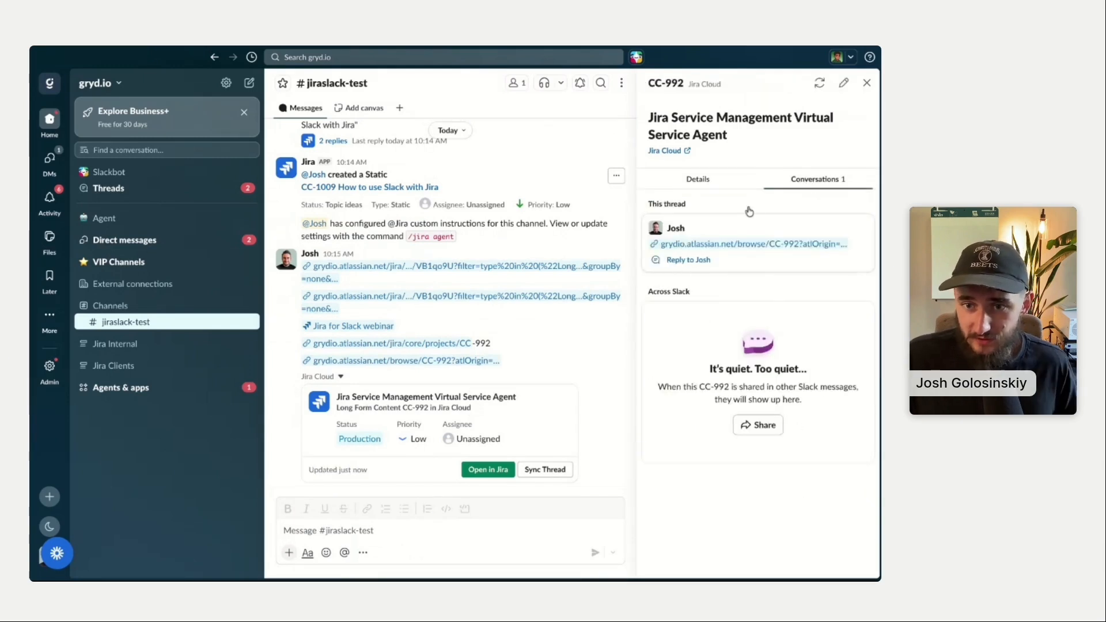
left_click(545, 470)
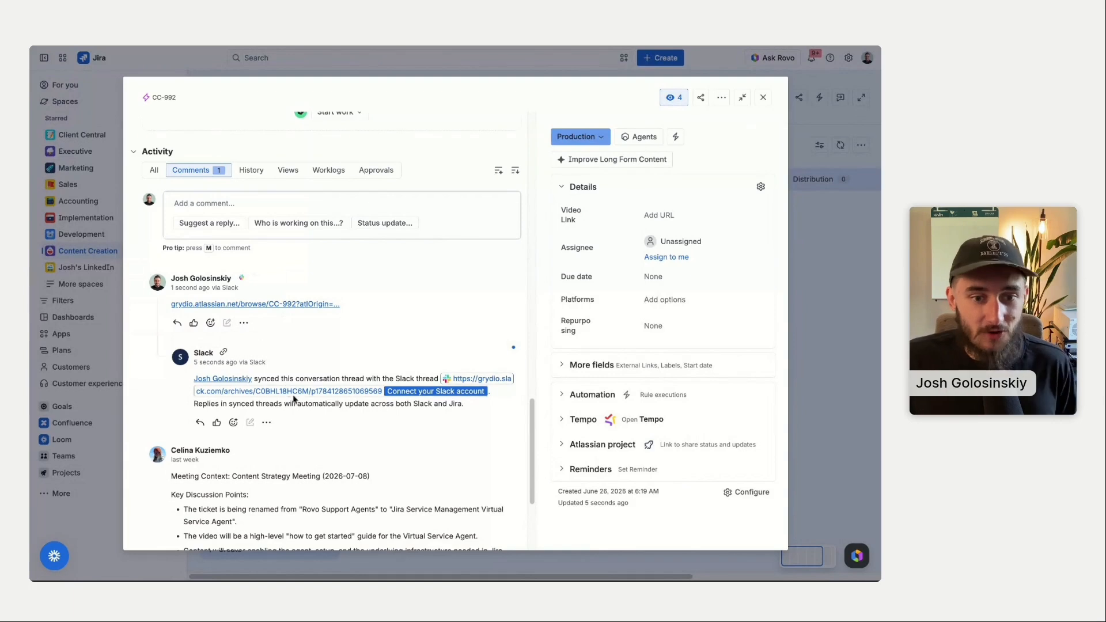
Examine the synced comments on CC-992 in Jira, and view the message's reply thread in Slack.
mouse_move(288, 392)
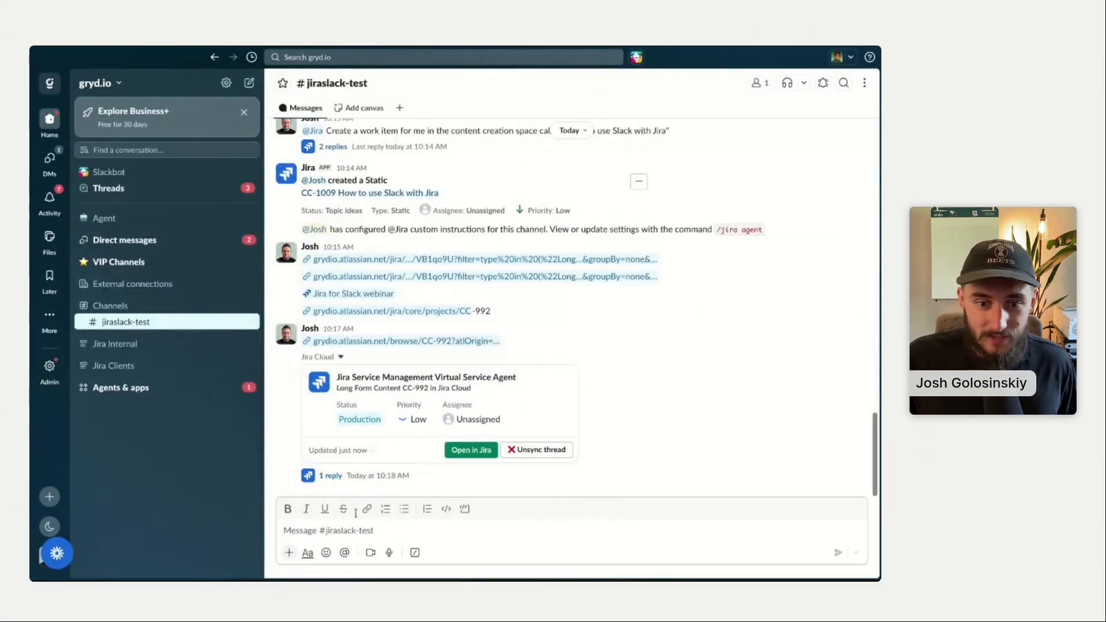
left_click(338, 484)
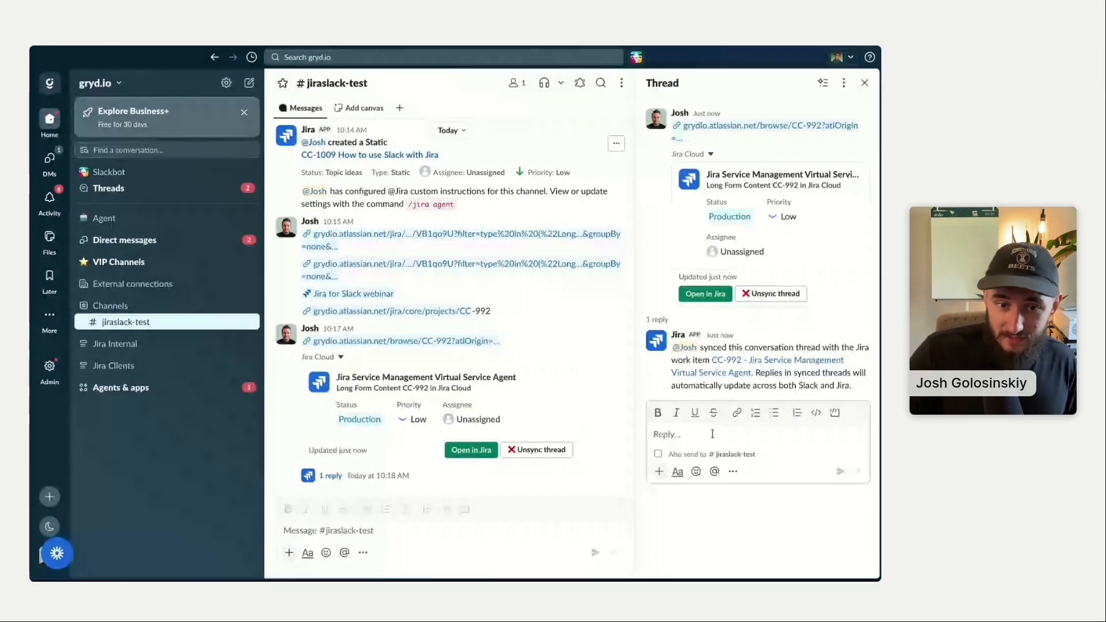
left_click(865, 84)
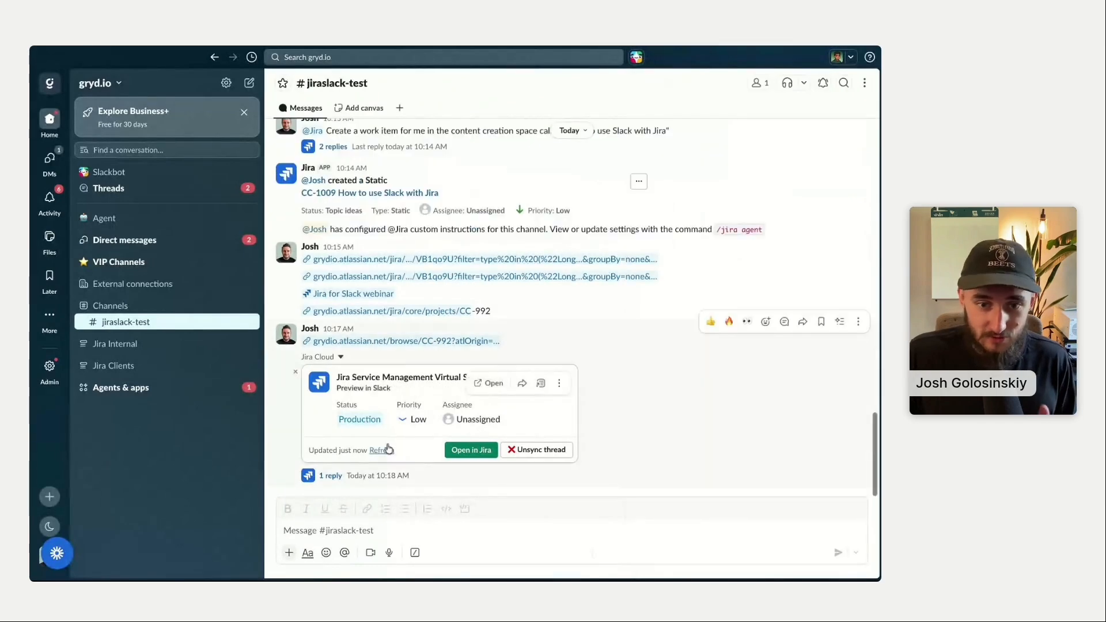
Open the message's reply thread in Slack, and reply to Slack's synced comment on CC-992 in Jira with "Hey this is a test to show up in Slack.".
left_click(334, 477)
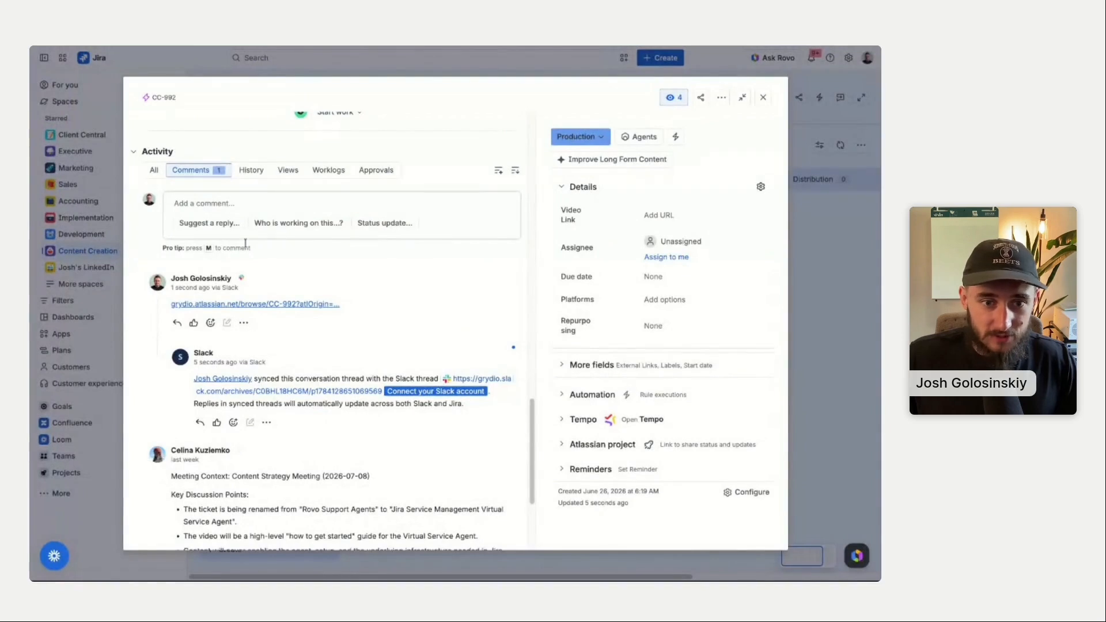
left_click(200, 422)
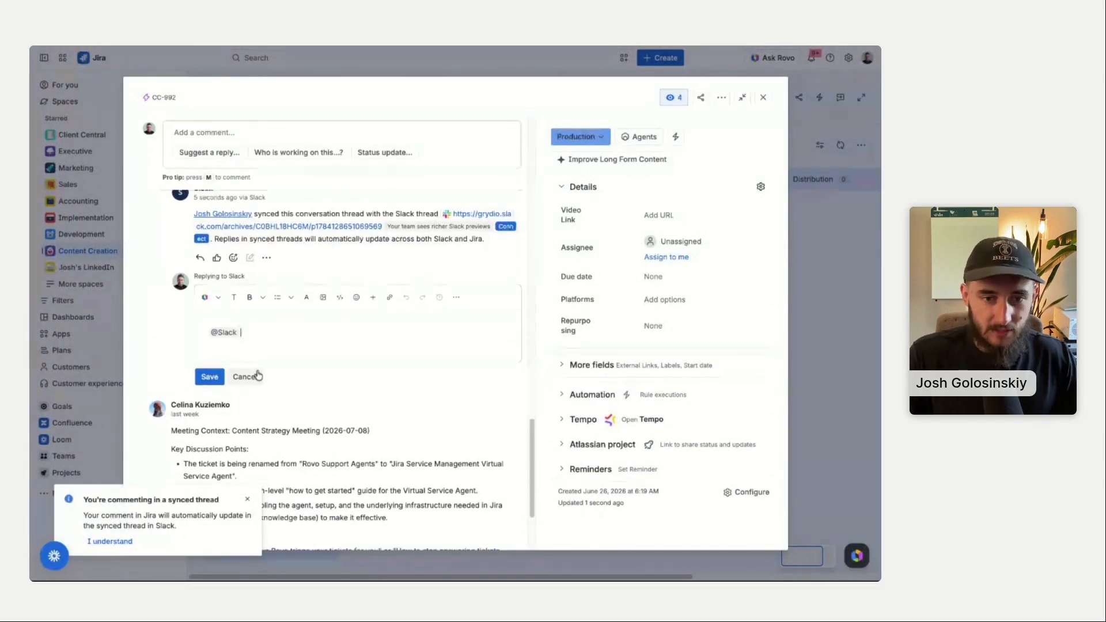
type("Hey this is a tes")
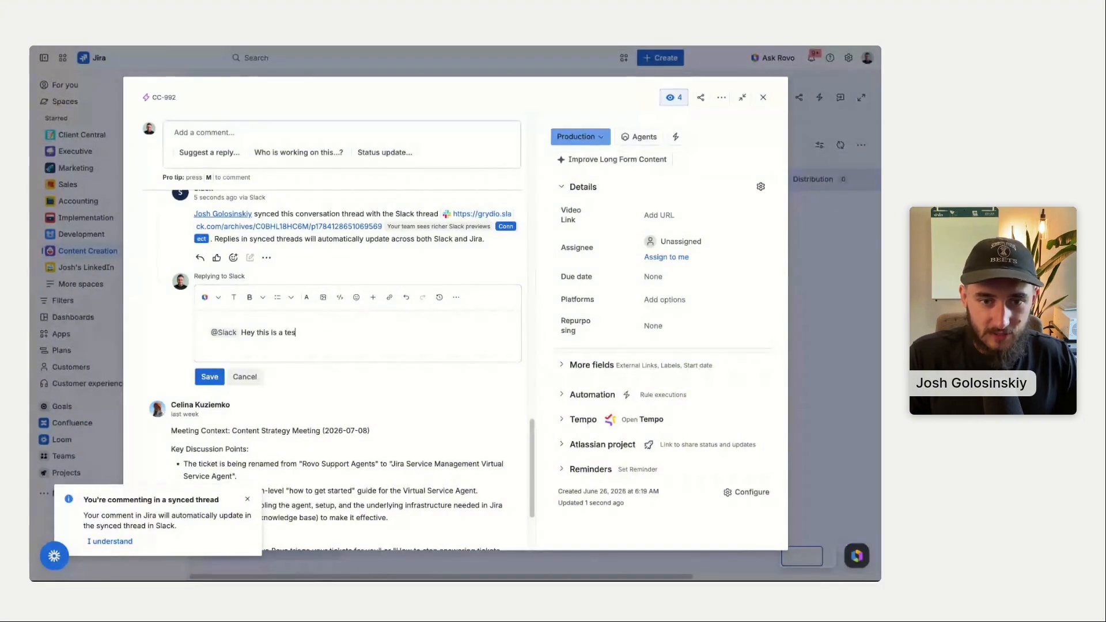
type("t to show up ion")
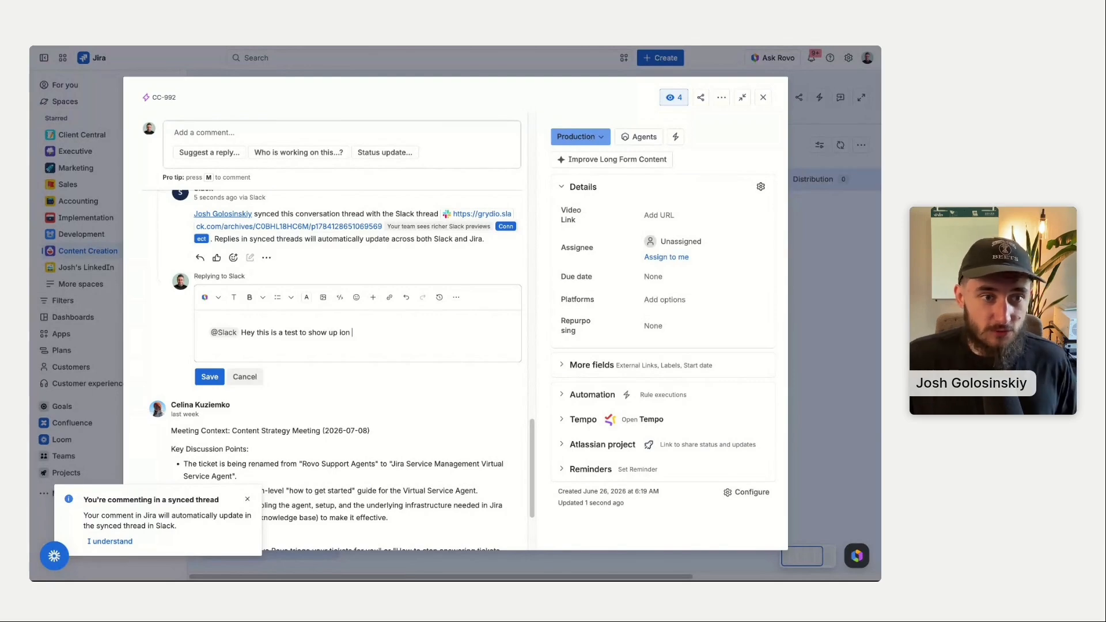
key("BackSpace")
key("BackSpace")
key("BackSpace")
type("n Slack.")
key("ctrl+Return")
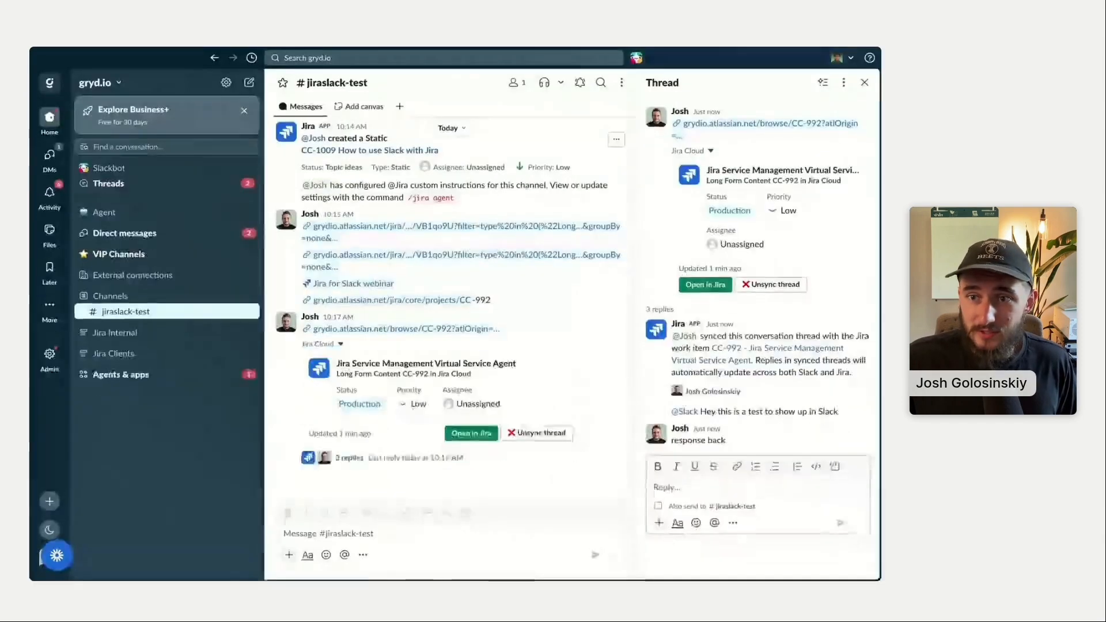
Check the test comment in the Slack thread, and expand and examine all synced replies on CC-992 in Jira.
left_click_drag(701, 426, 812, 426)
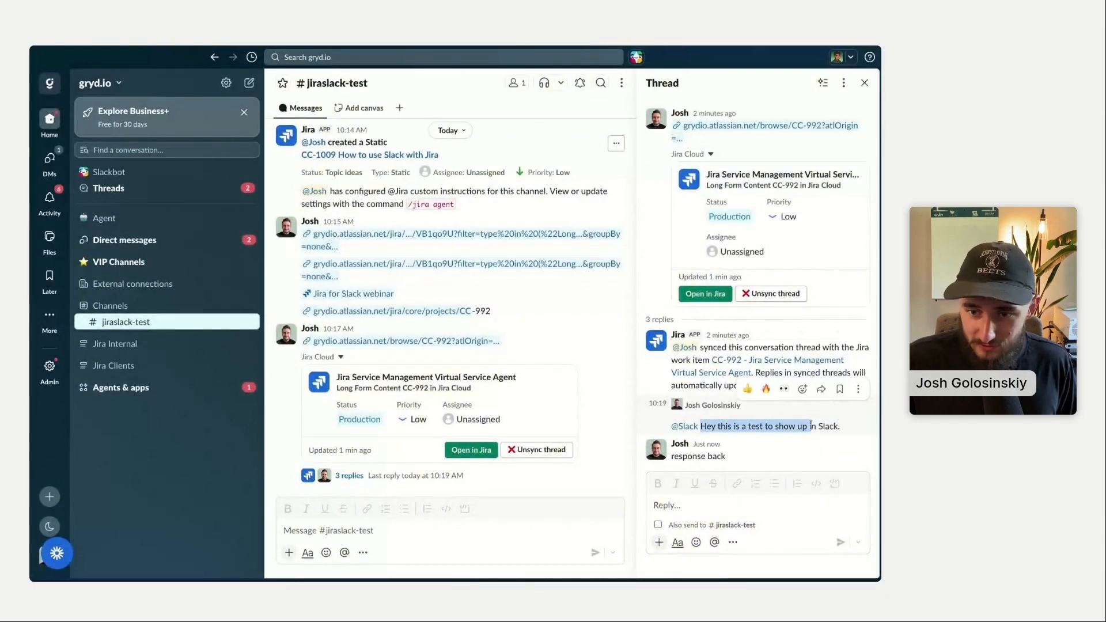
key("super+Tab")
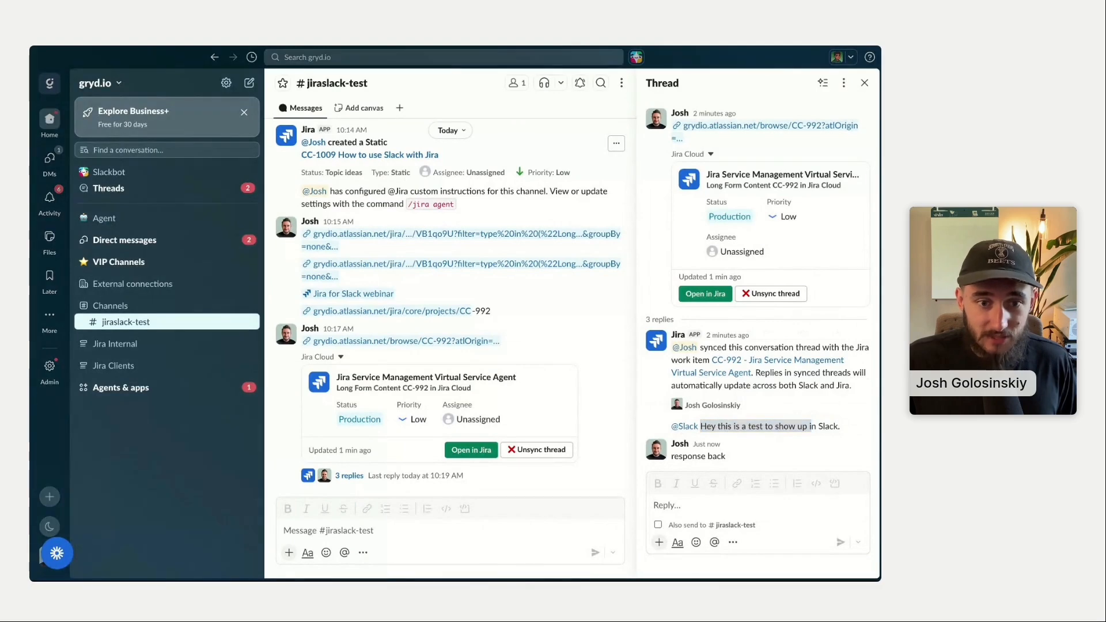
key("ctrl+Tab")
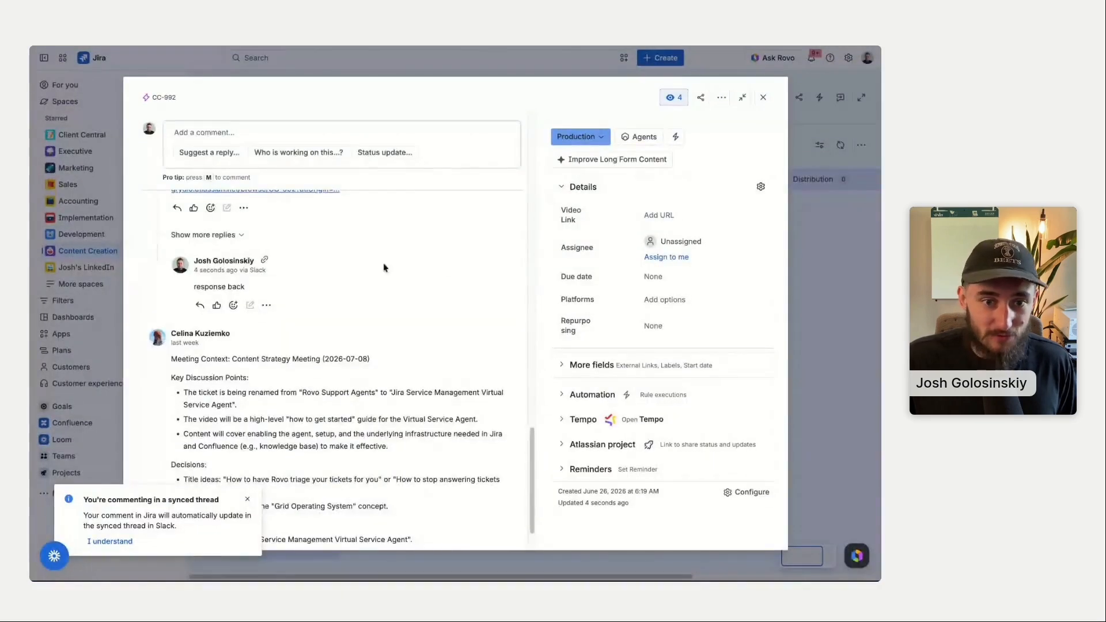
scroll(346, 271, "down", 1)
scroll(227, 283, "up", 1)
scroll(228, 283, "up", 3)
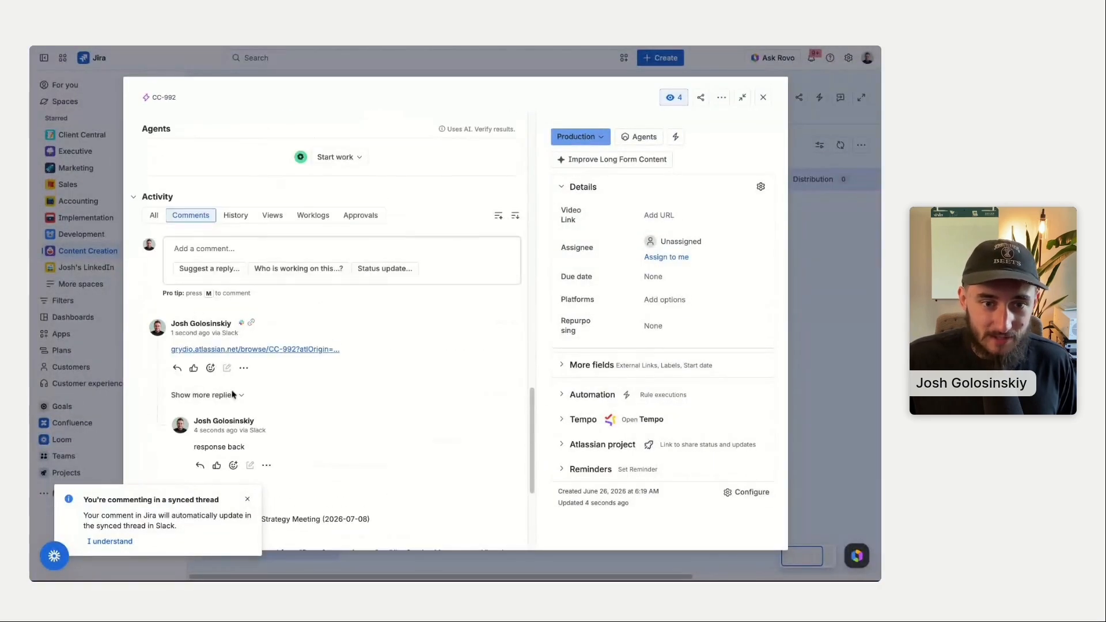
left_click(203, 399)
left_click(247, 499)
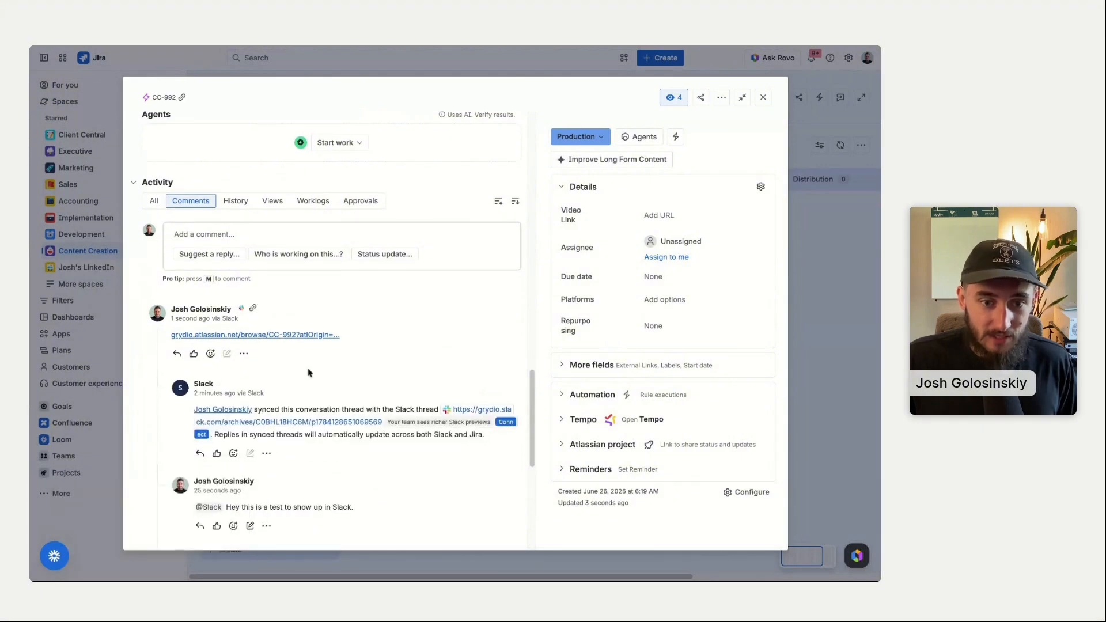
scroll(309, 383, "down", 1)
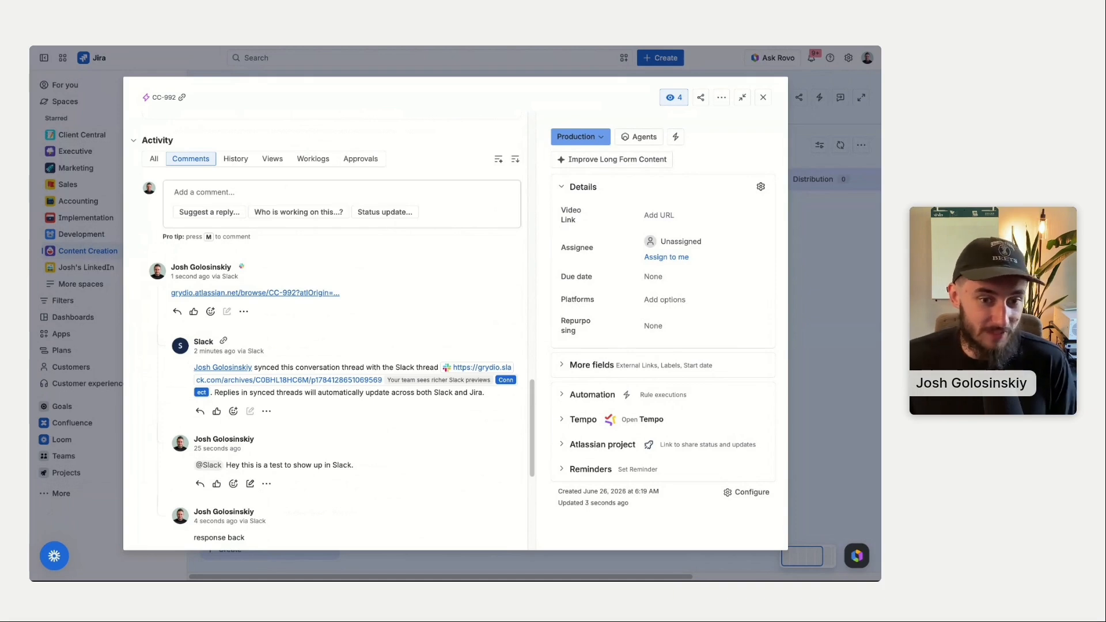
scroll(332, 333, "down", 1)
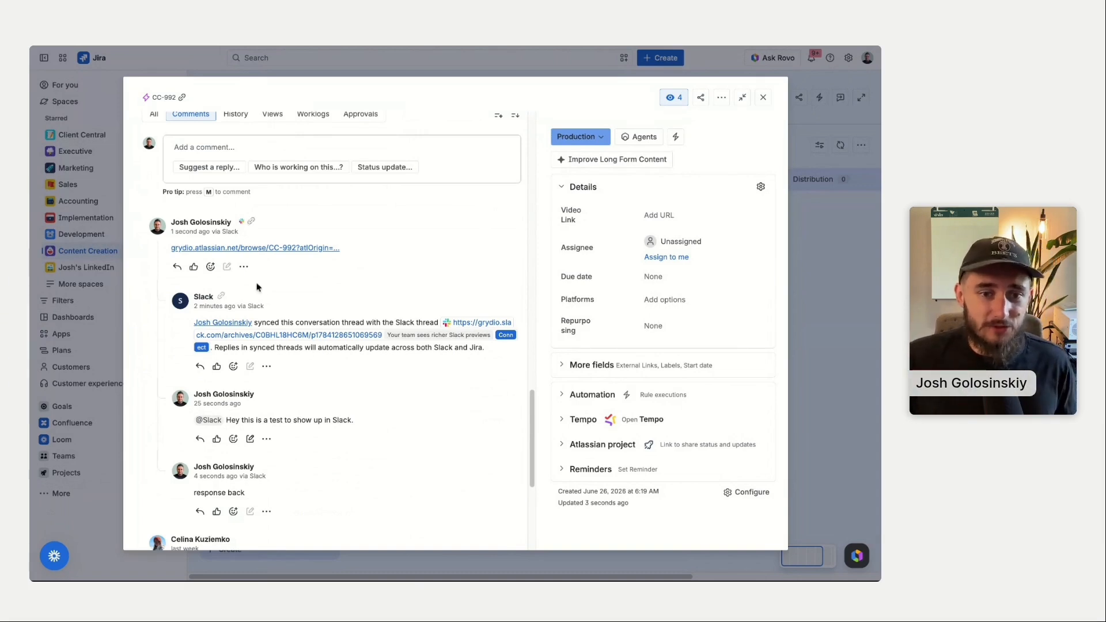
scroll(259, 299, "down", 1)
scroll(231, 294, "up", 1)
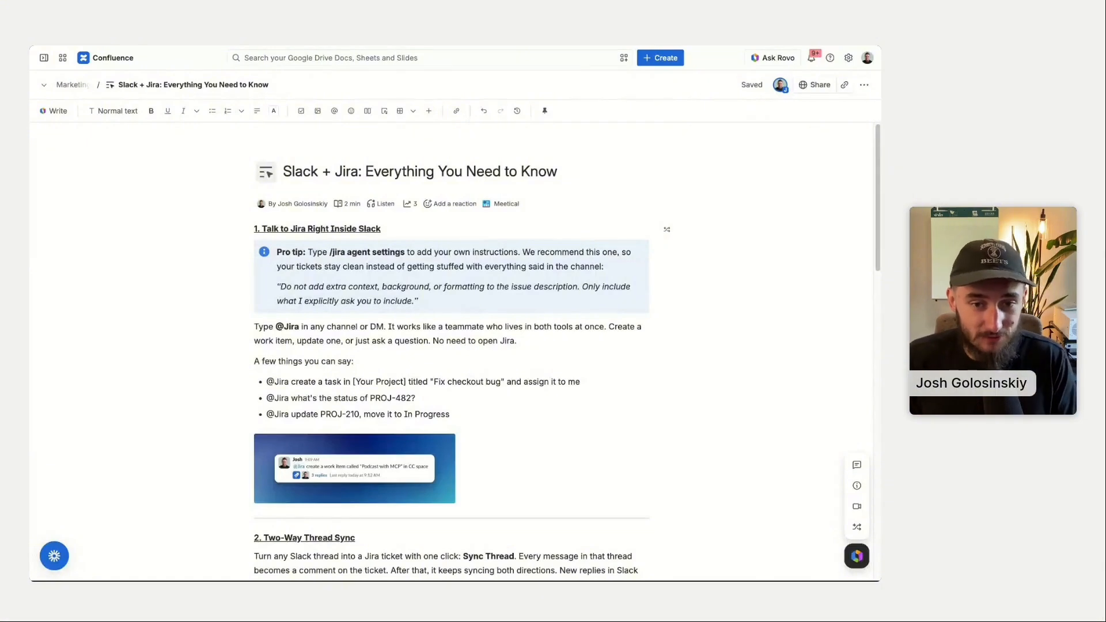
Read through the Confluence page "Slack + Jira: Everything You Need to Know", including the Two-Way Thread Sync section.
scroll(486, 350, "down", 1)
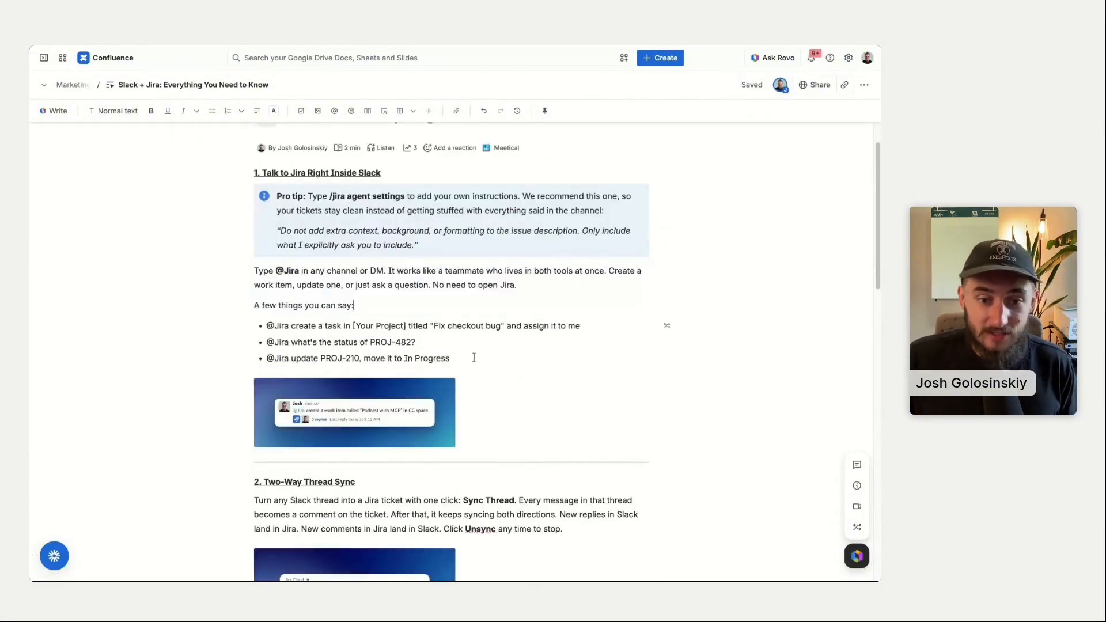
scroll(474, 359, "down", 4)
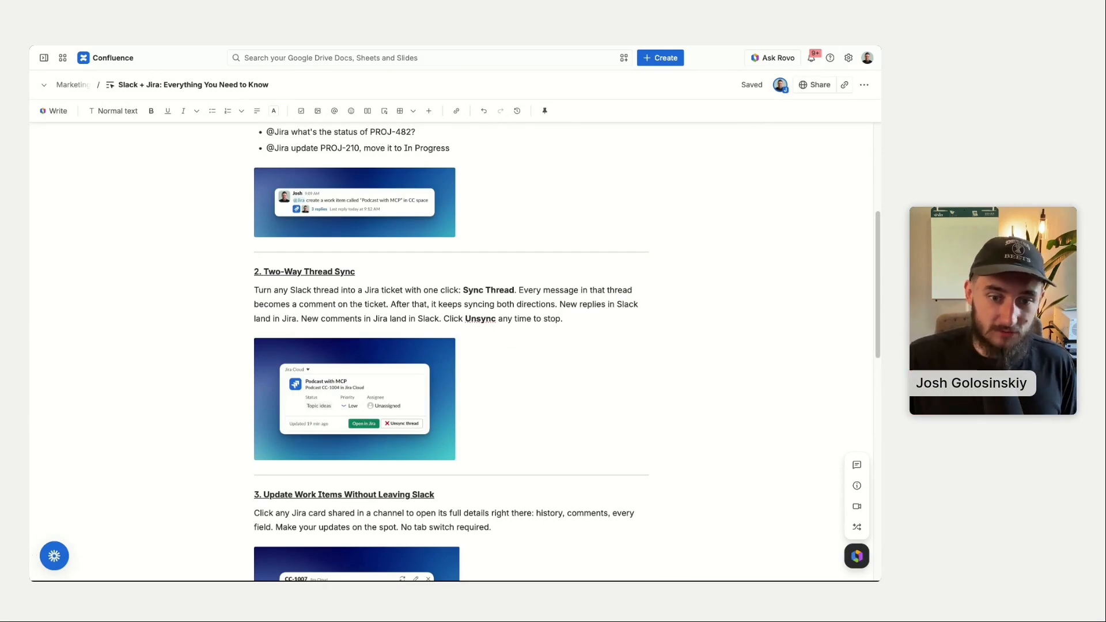
scroll(471, 333, "down", 1)
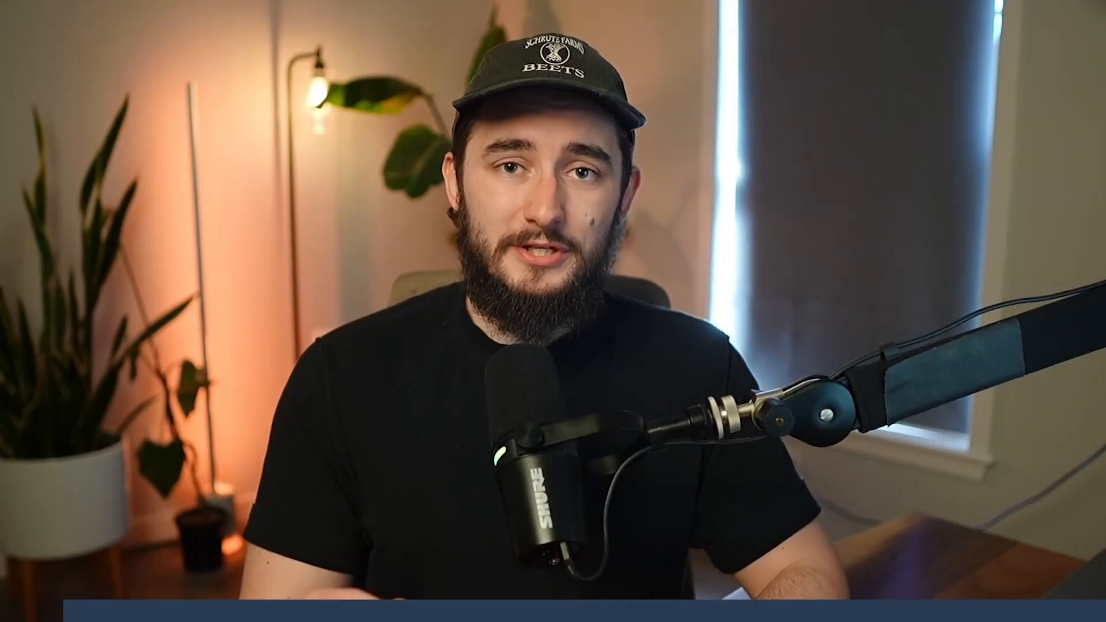